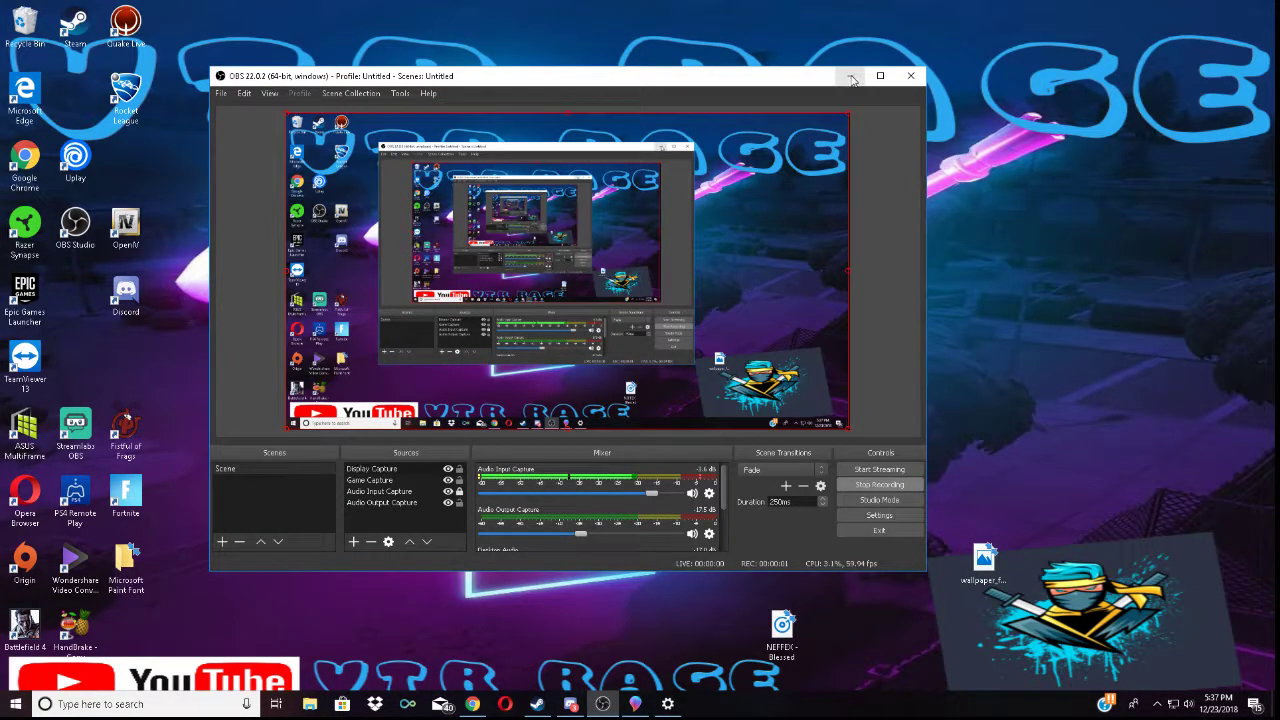
- Minimize the OBS window to reveal the desktop and its Fortnite 'F' wallpaper
click(851, 77)
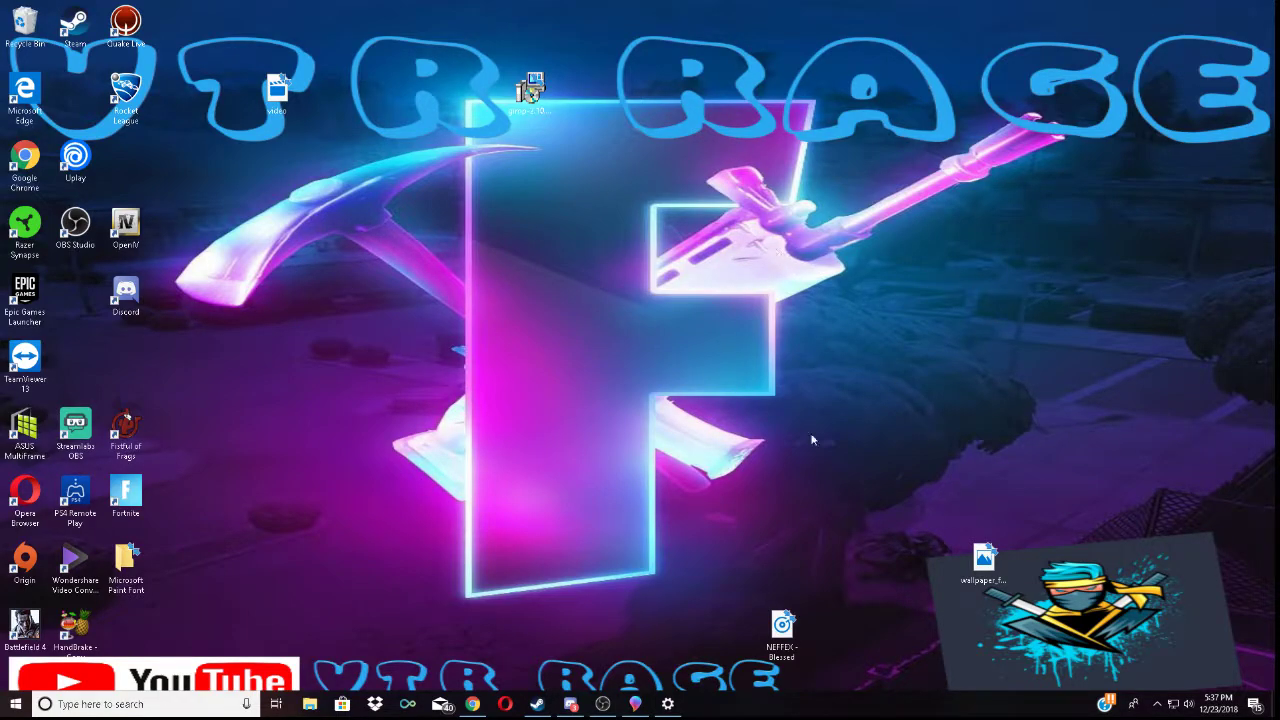
mouse_move(614, 704)
- Set the desktop background to the flaming Rocket League car picture through Personalize
right_click(510, 498)
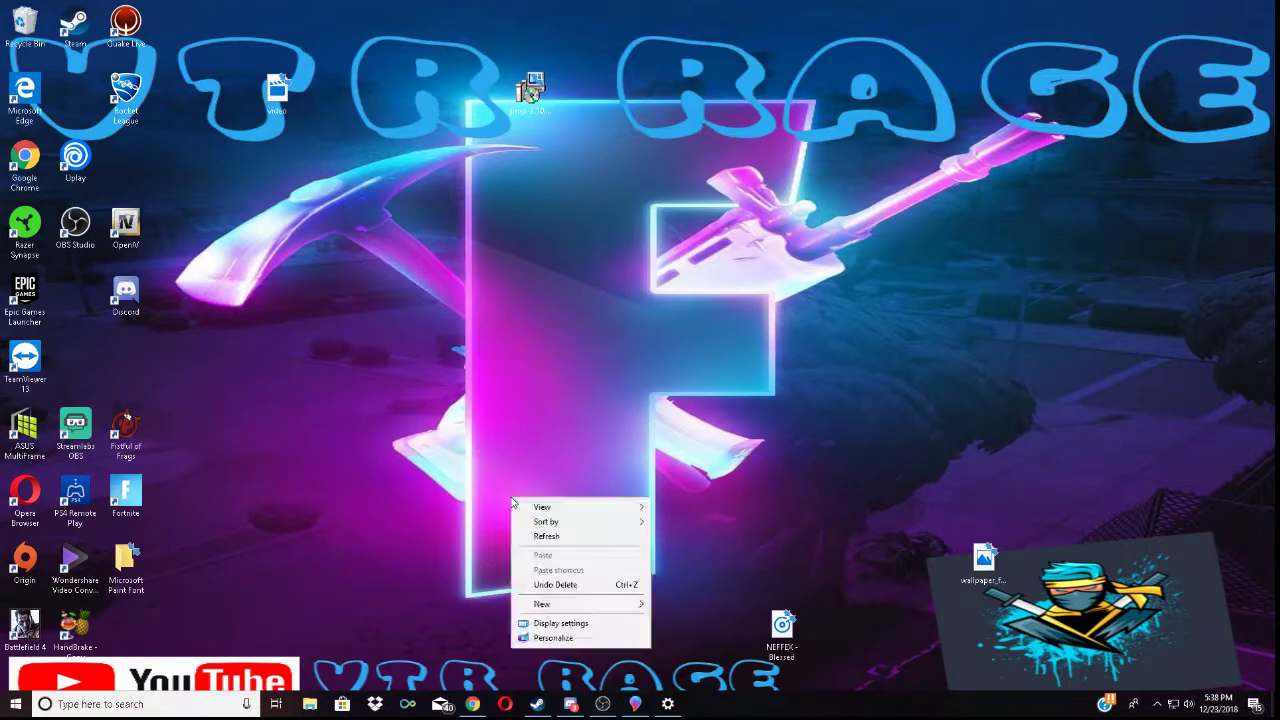
click(553, 638)
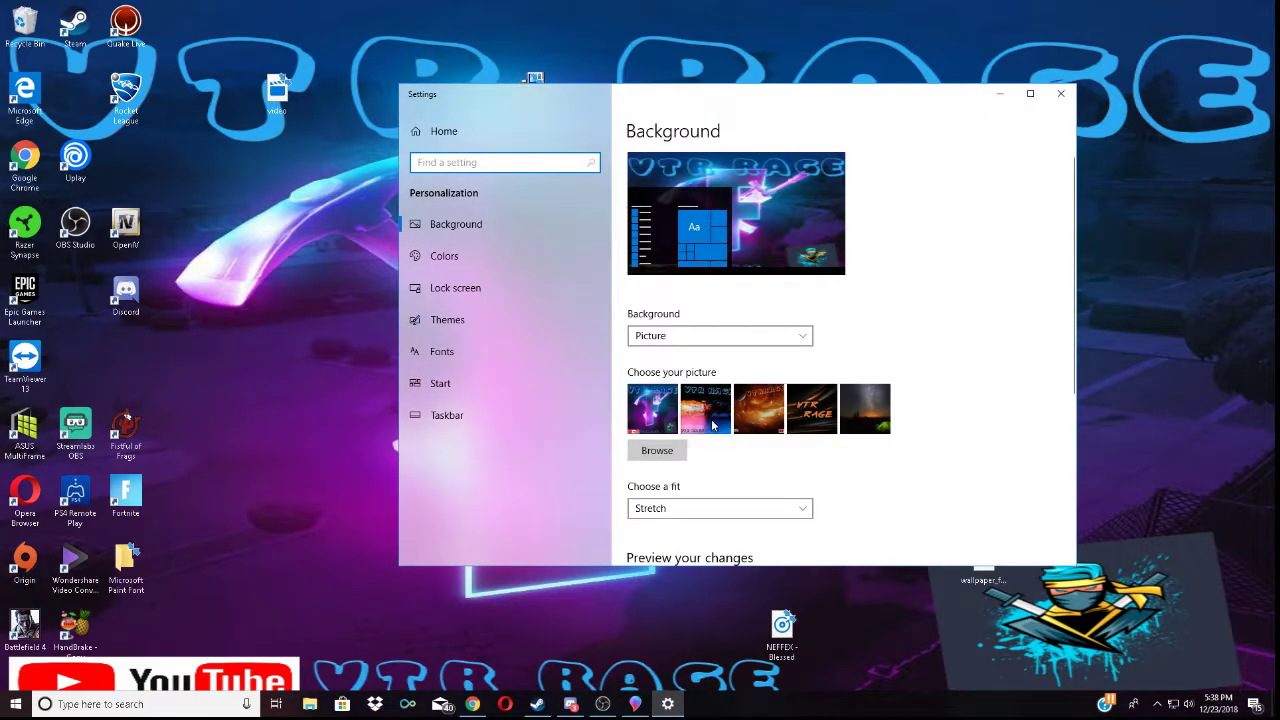
click(714, 418)
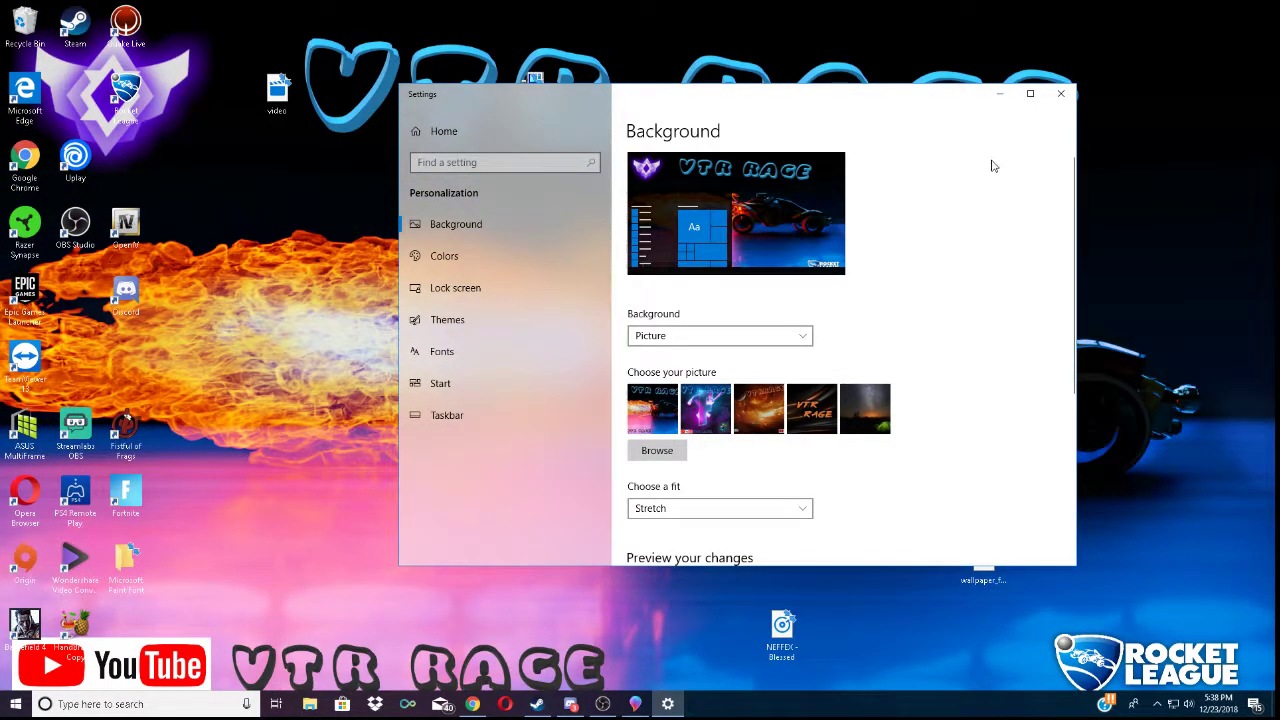
click(1000, 94)
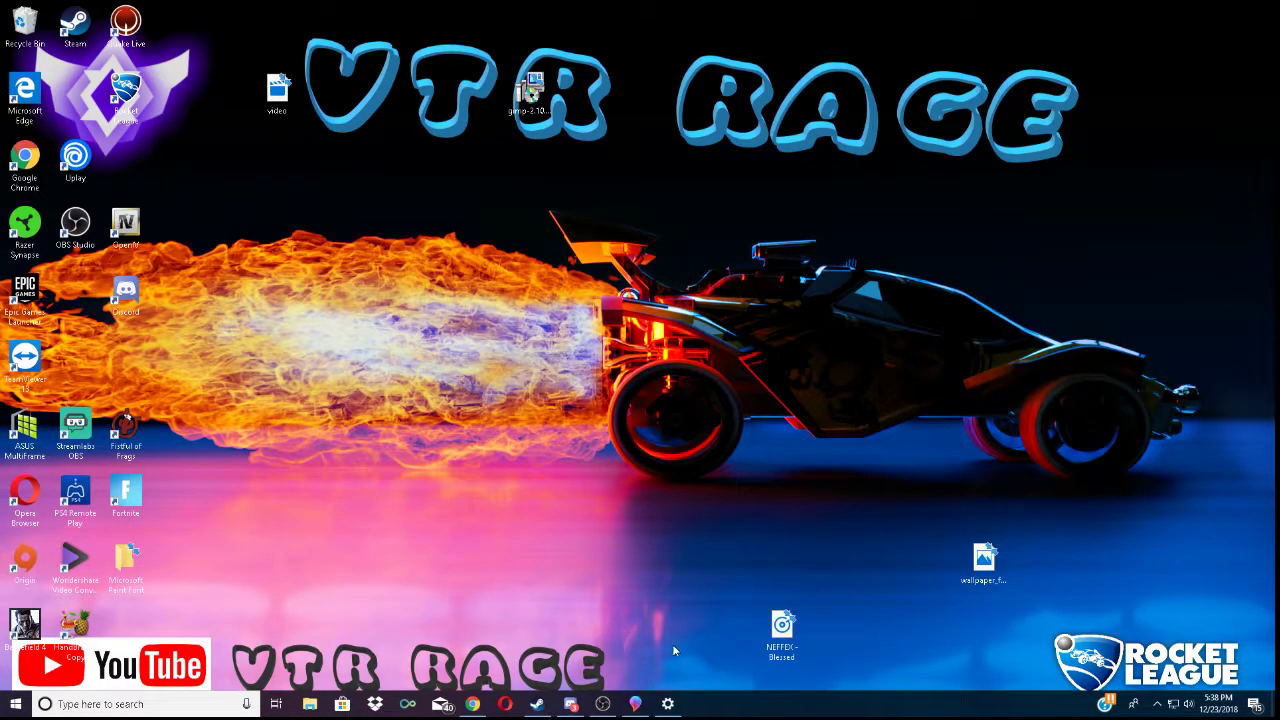
- Start a new blank Paint 3D canvas, discarding the old design without saving
click(645, 706)
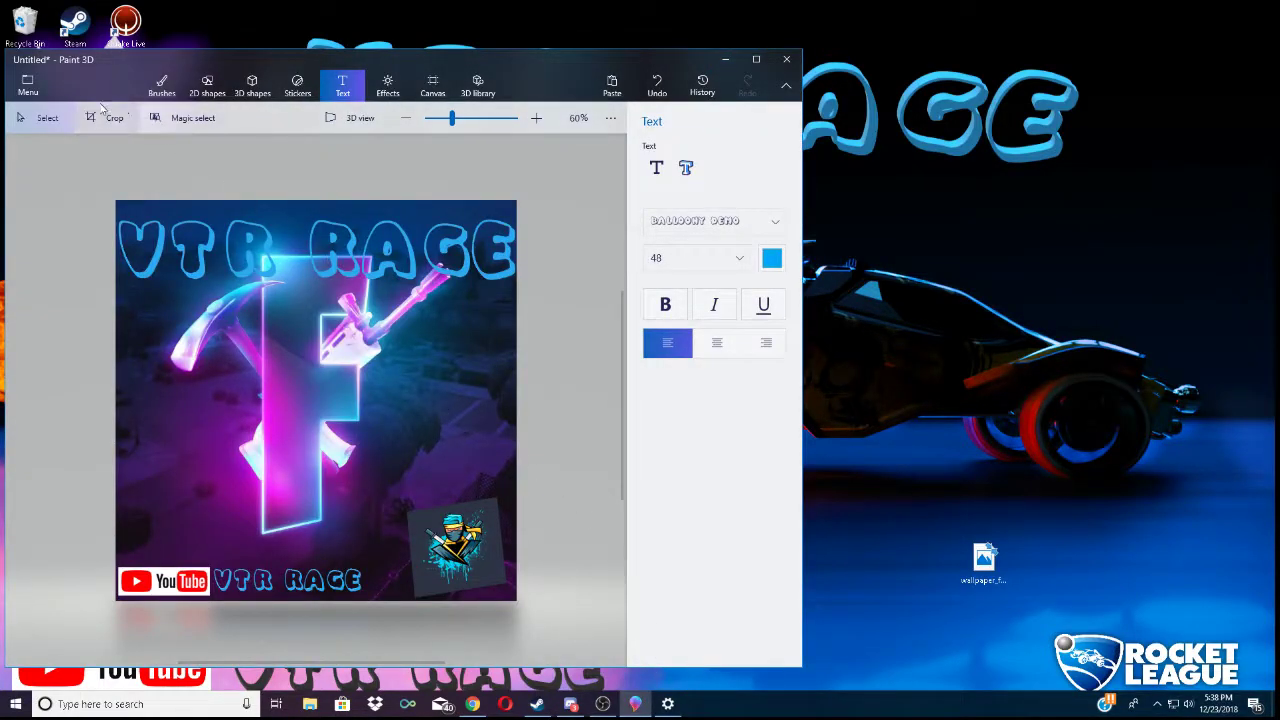
click(28, 85)
click(58, 124)
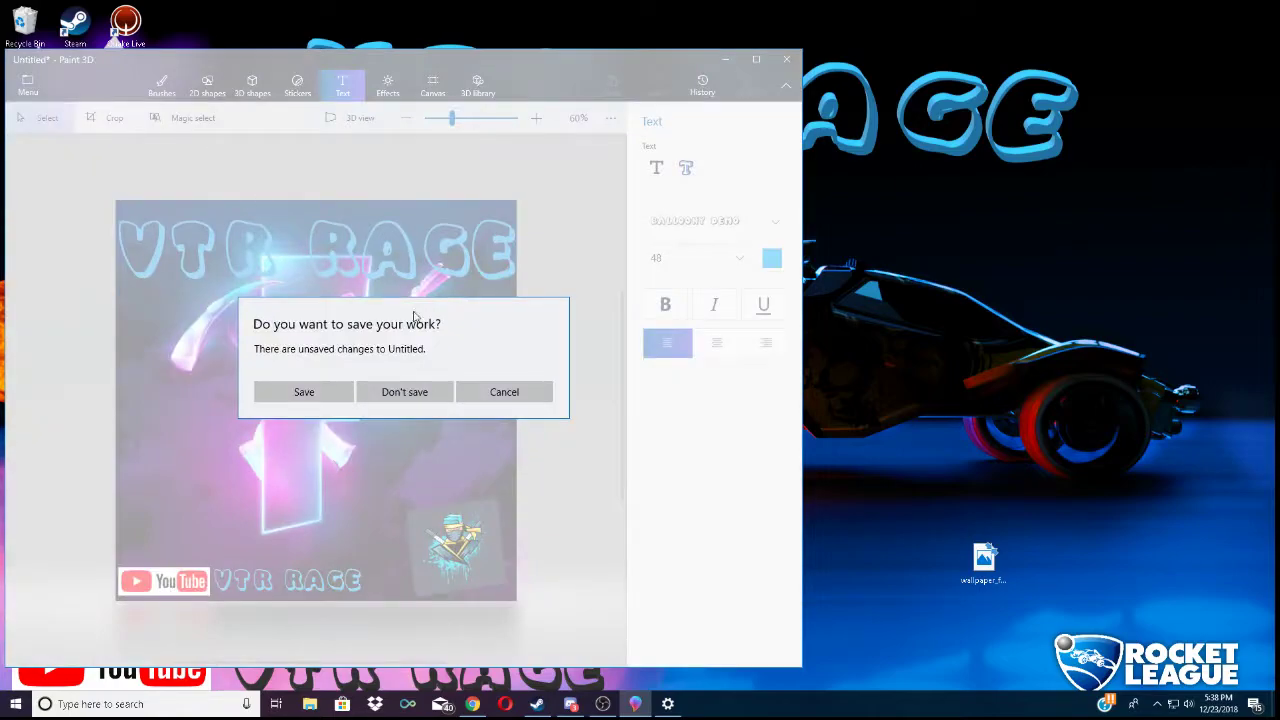
click(408, 391)
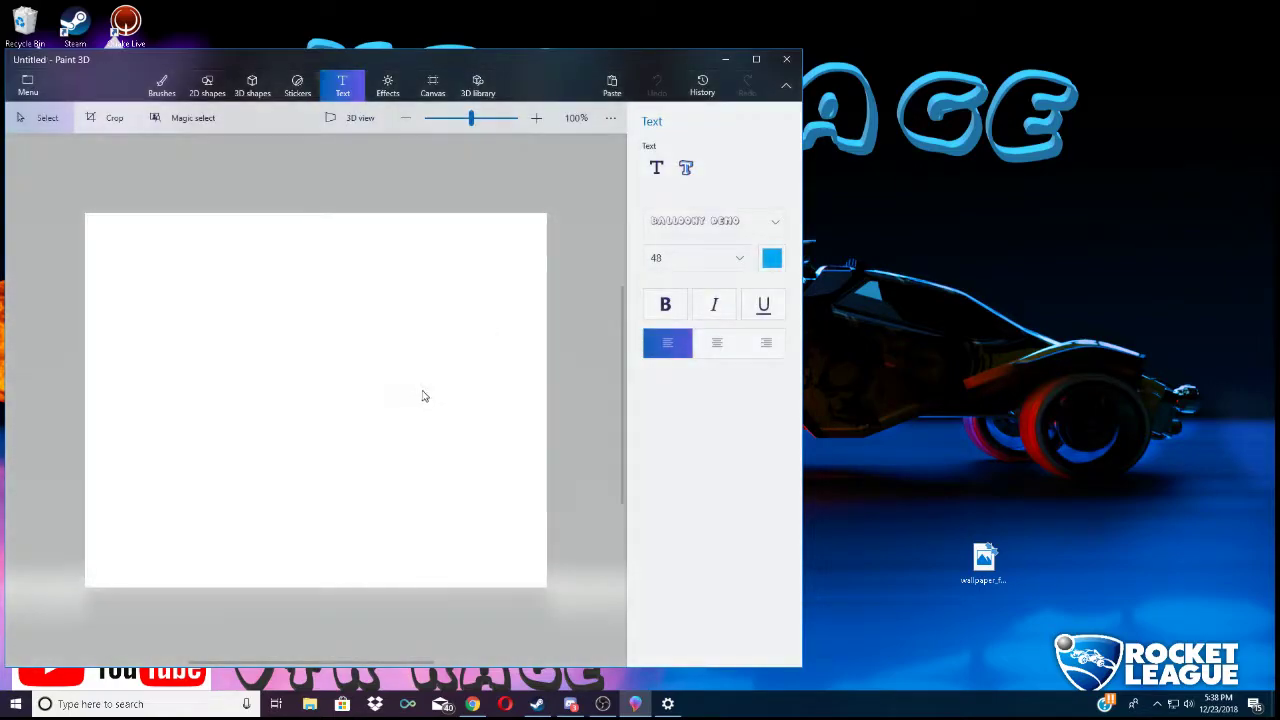
click(472, 704)
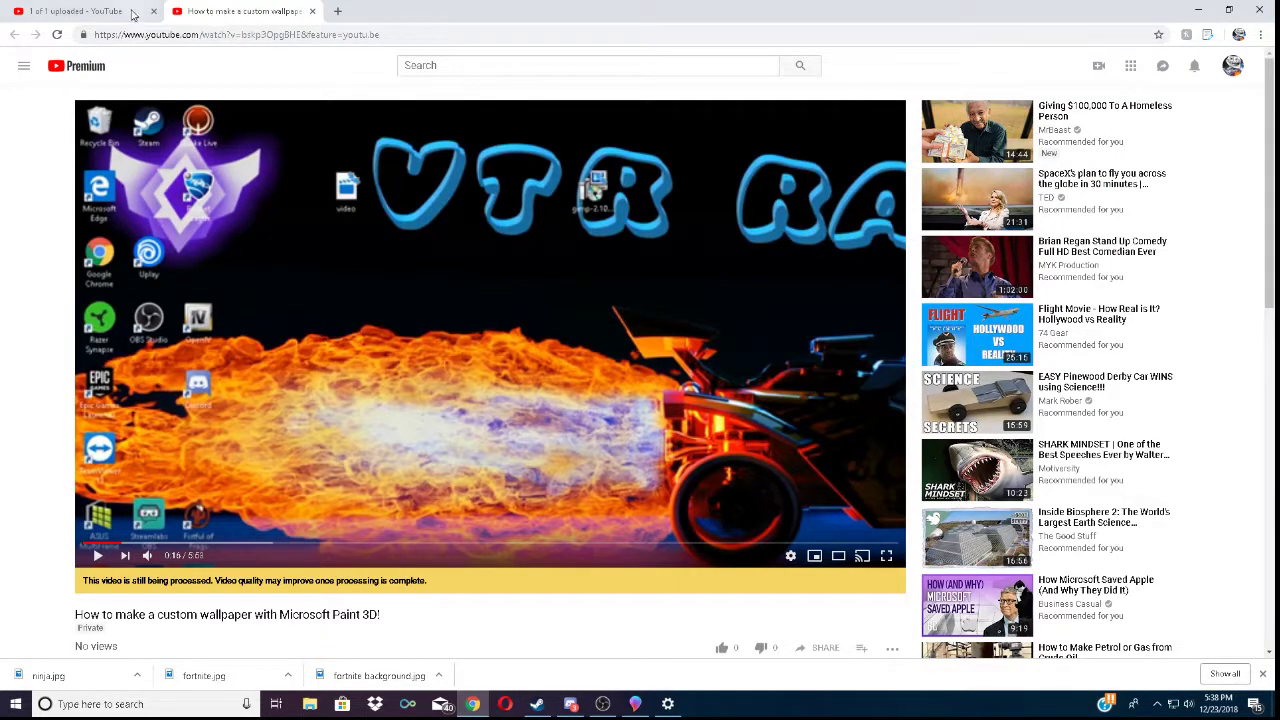
- Close the YouTube video tab and load Google by entering 'googl' in the address bar
click(312, 11)
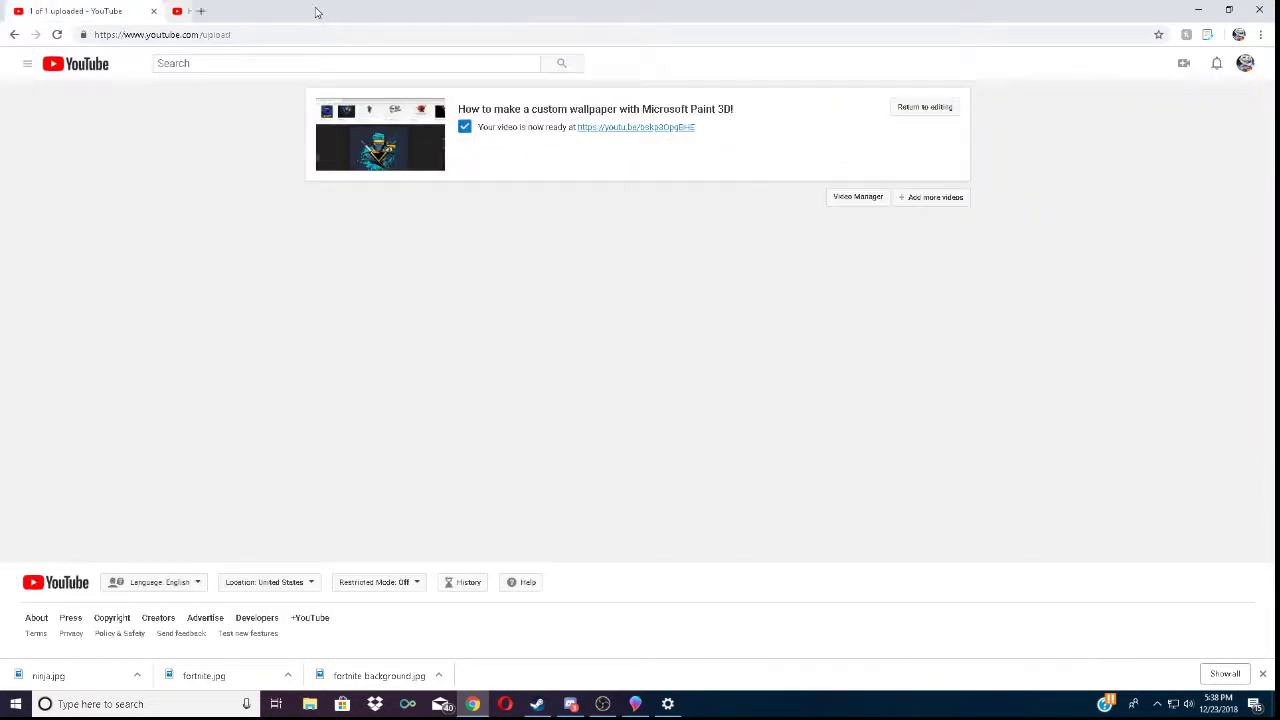
click(299, 35)
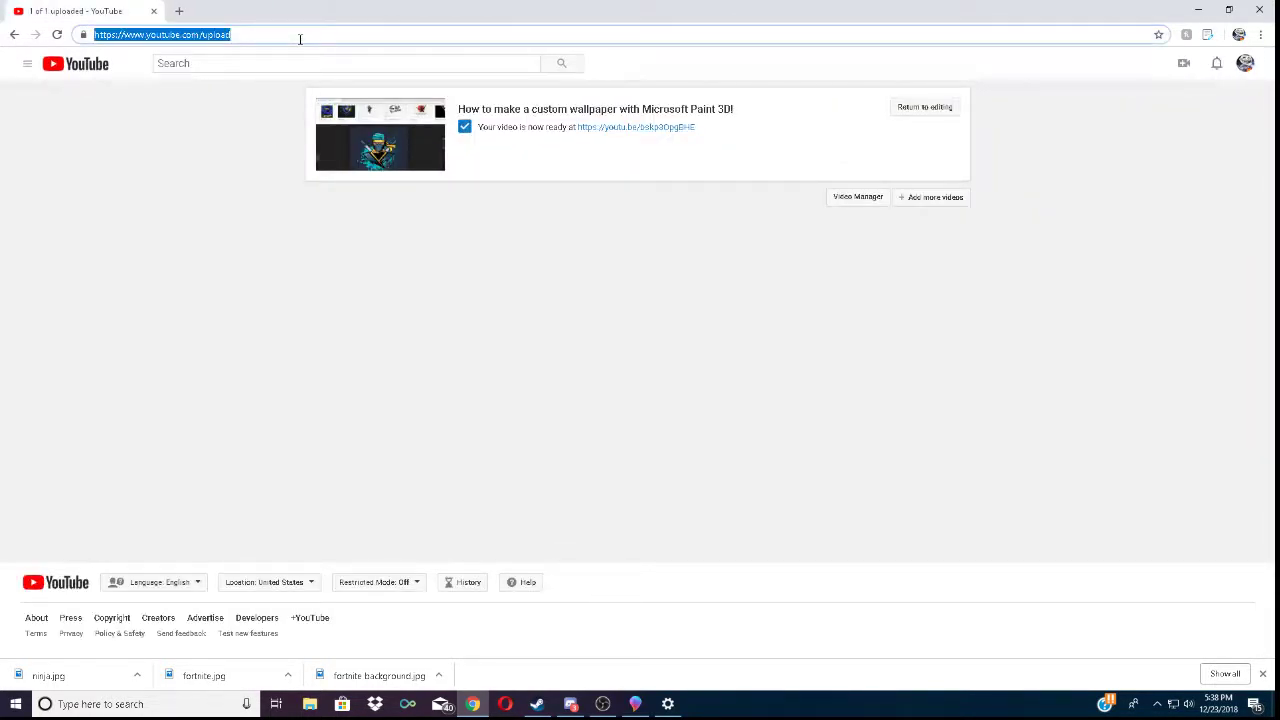
text(google.)
key(Return)
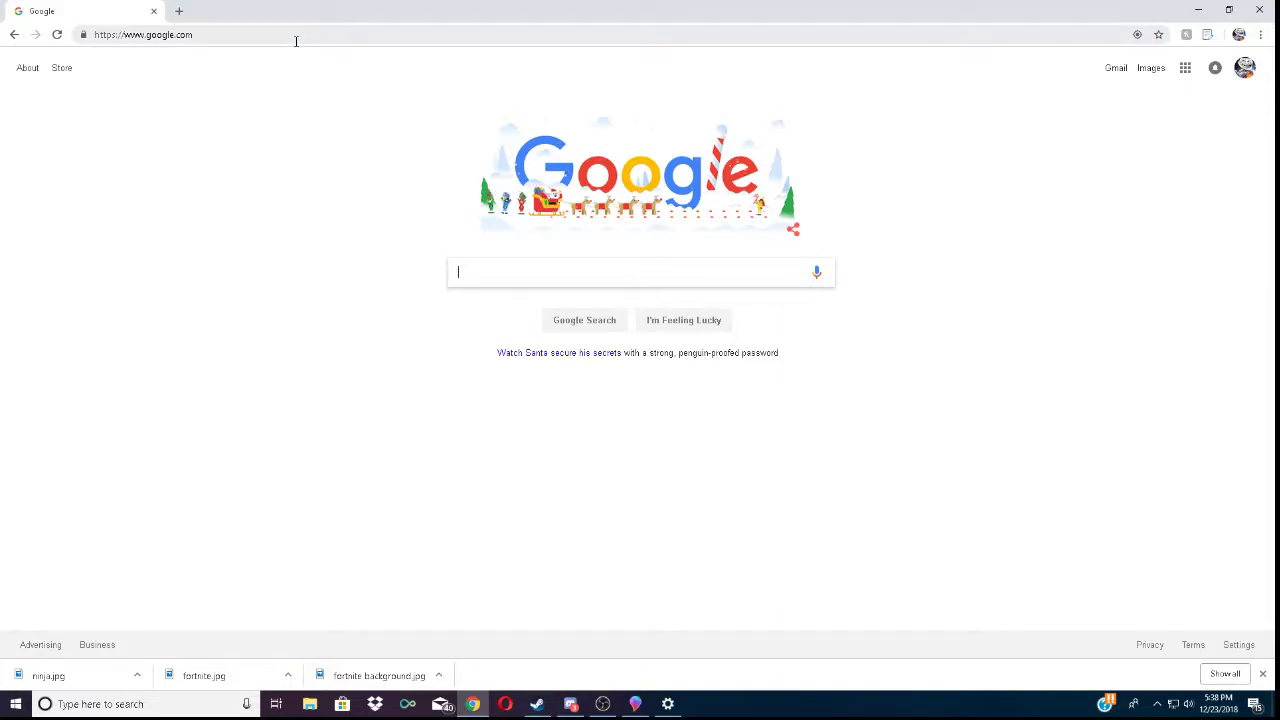
click(635, 704)
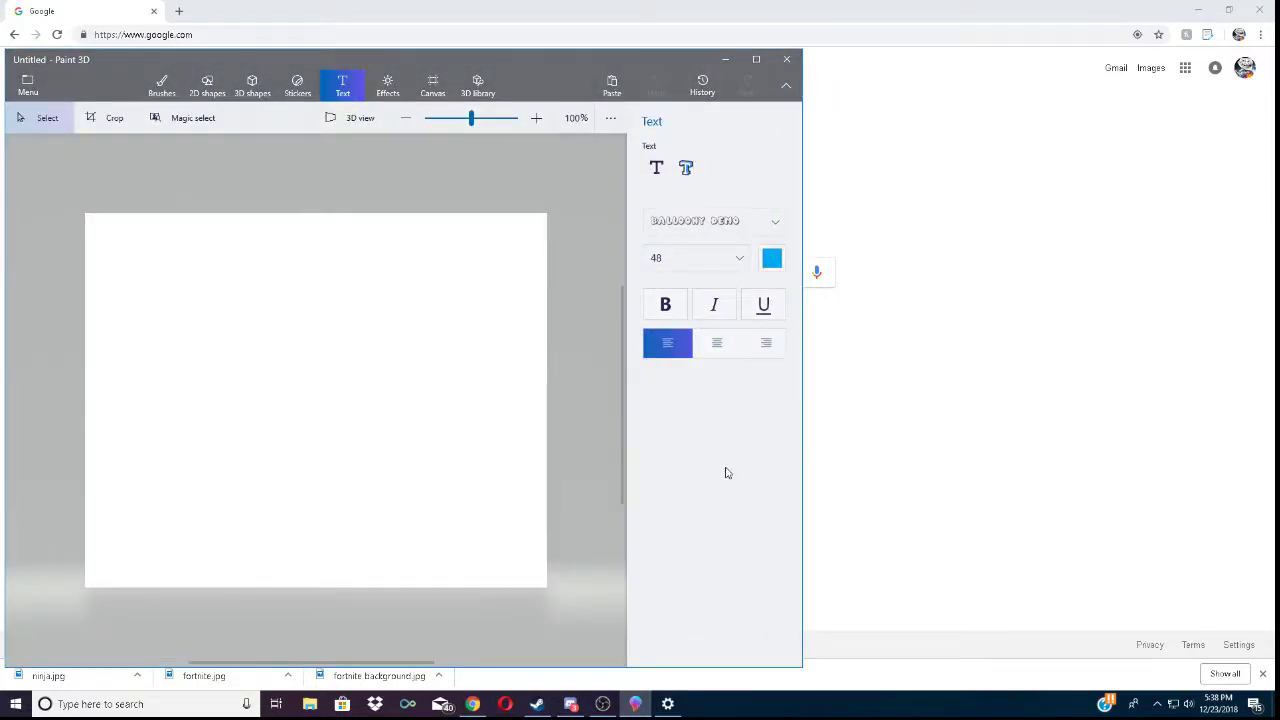
mouse_move(606, 700)
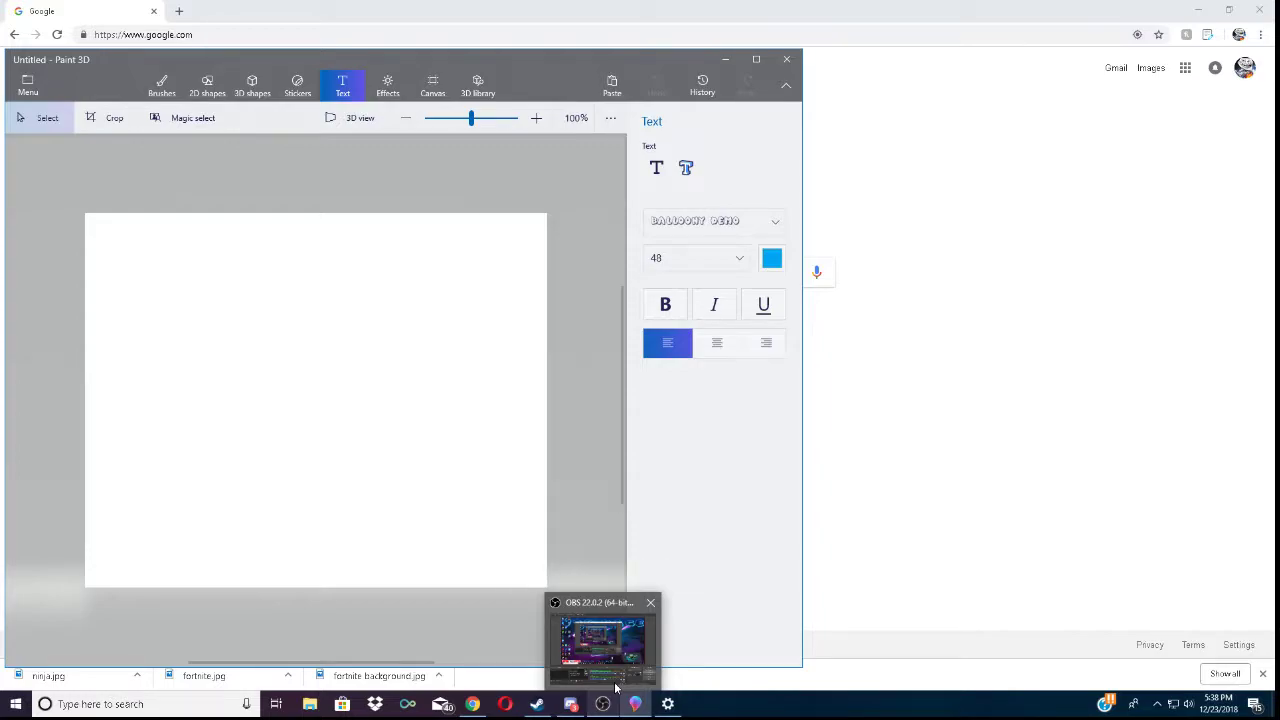
click(1008, 213)
- Reload the Google homepage by entering google.com in the address bar
click(605, 269)
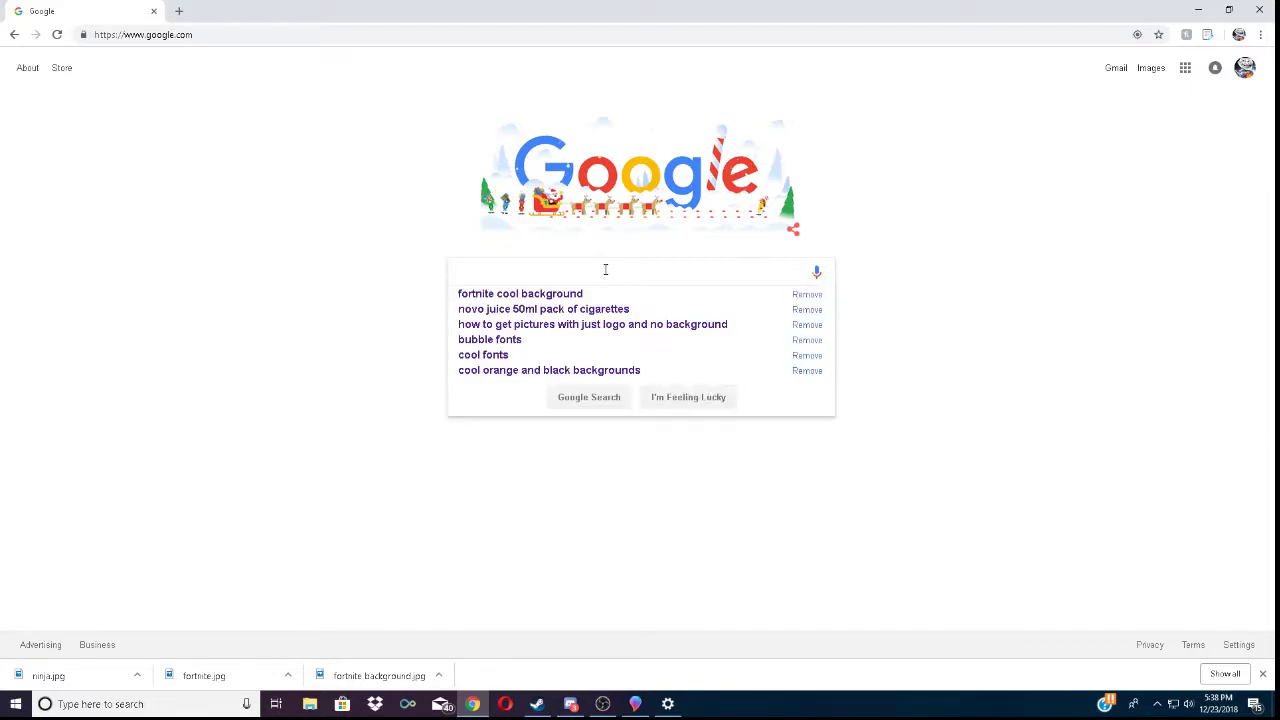
click(284, 37)
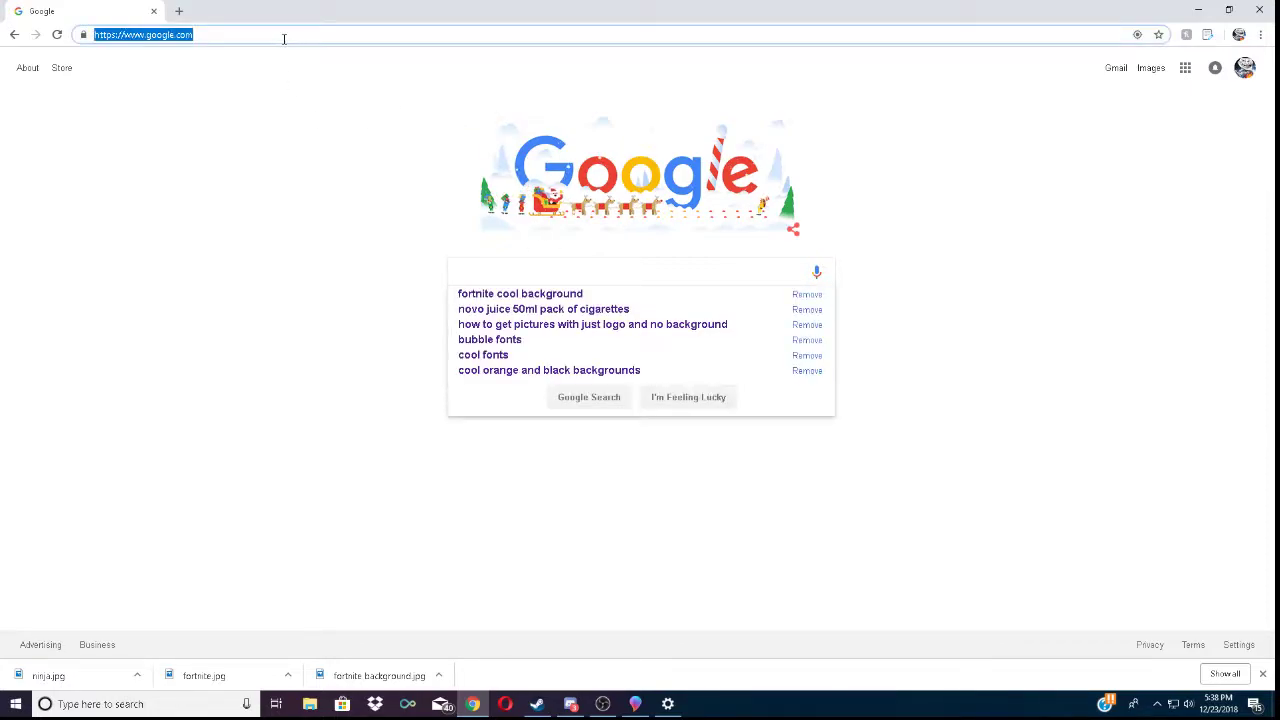
text(google.com)
key(Return)
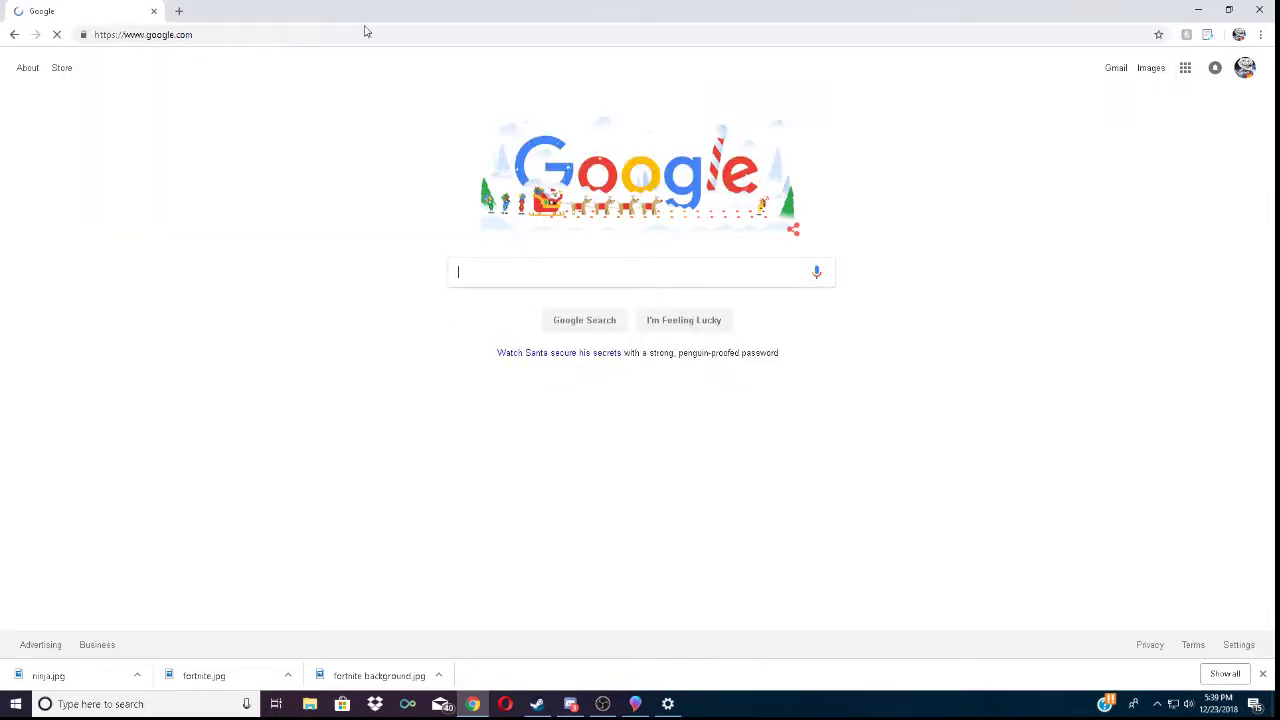
- Search 'Fortnite cool hd wallpapers', removing two old history suggestions, and show image results
click(520, 263)
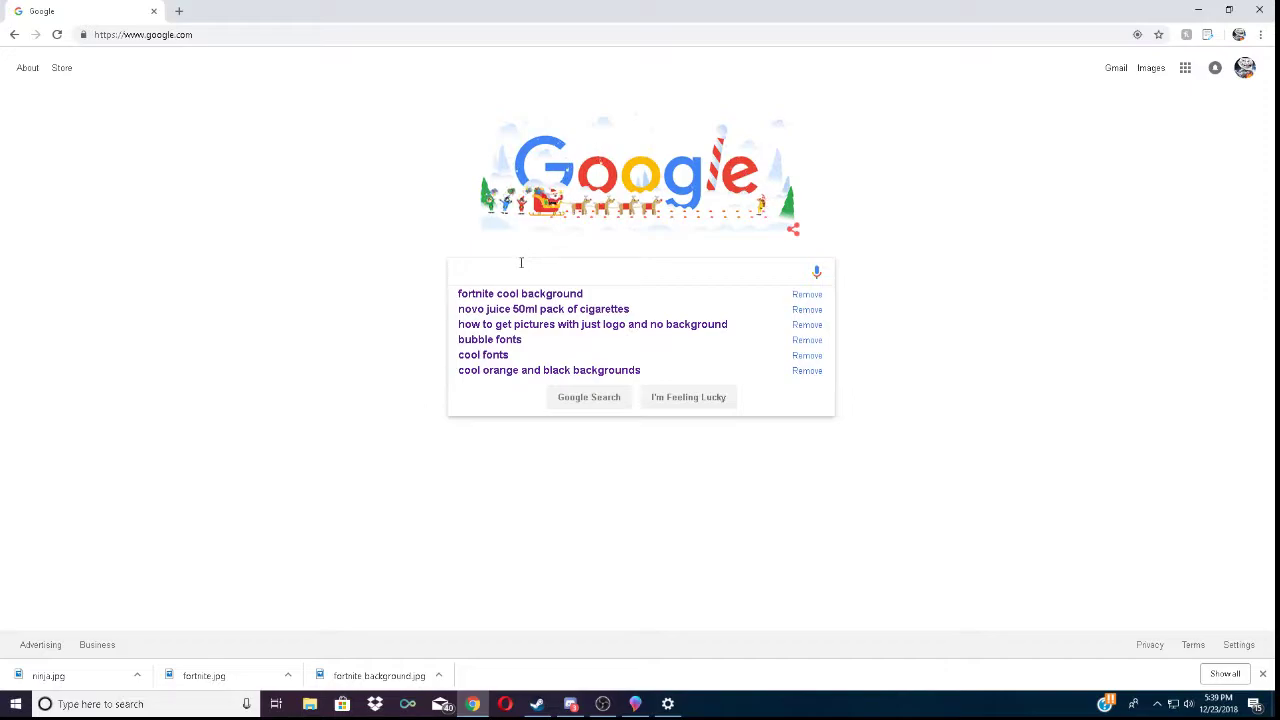
text(Fortnite)
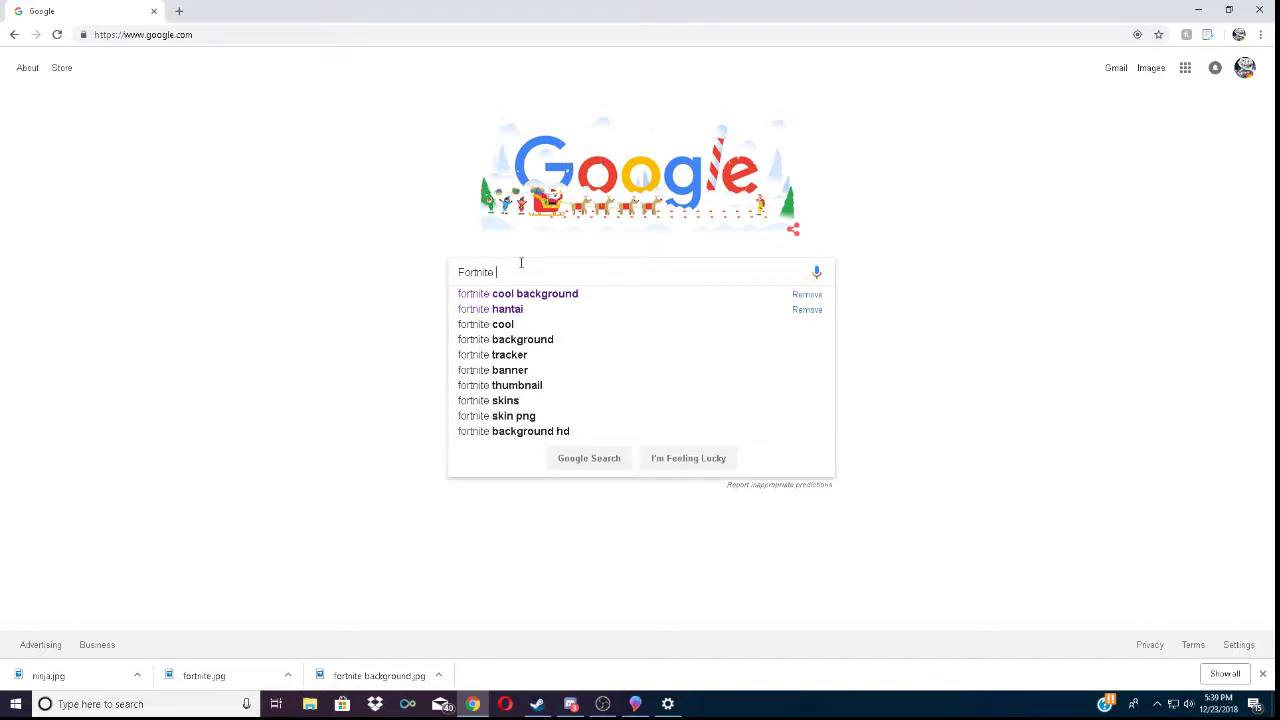
click(813, 311)
click(815, 296)
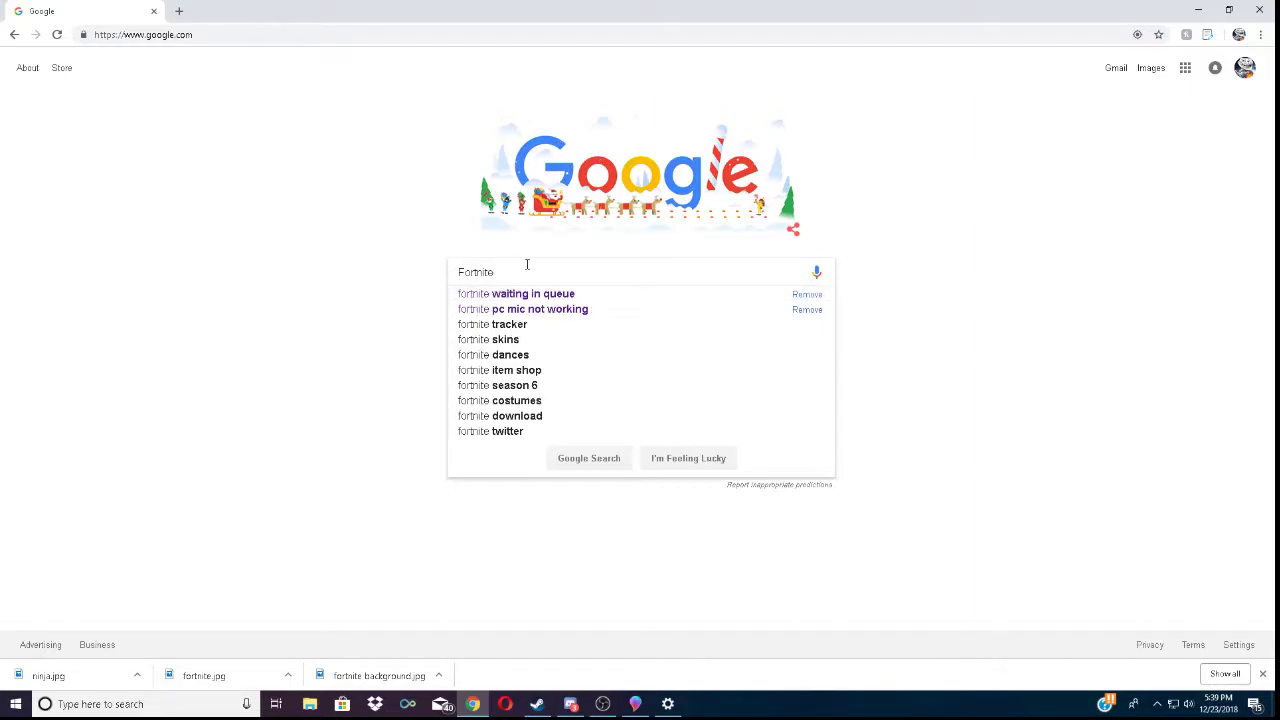
text(cool hd )
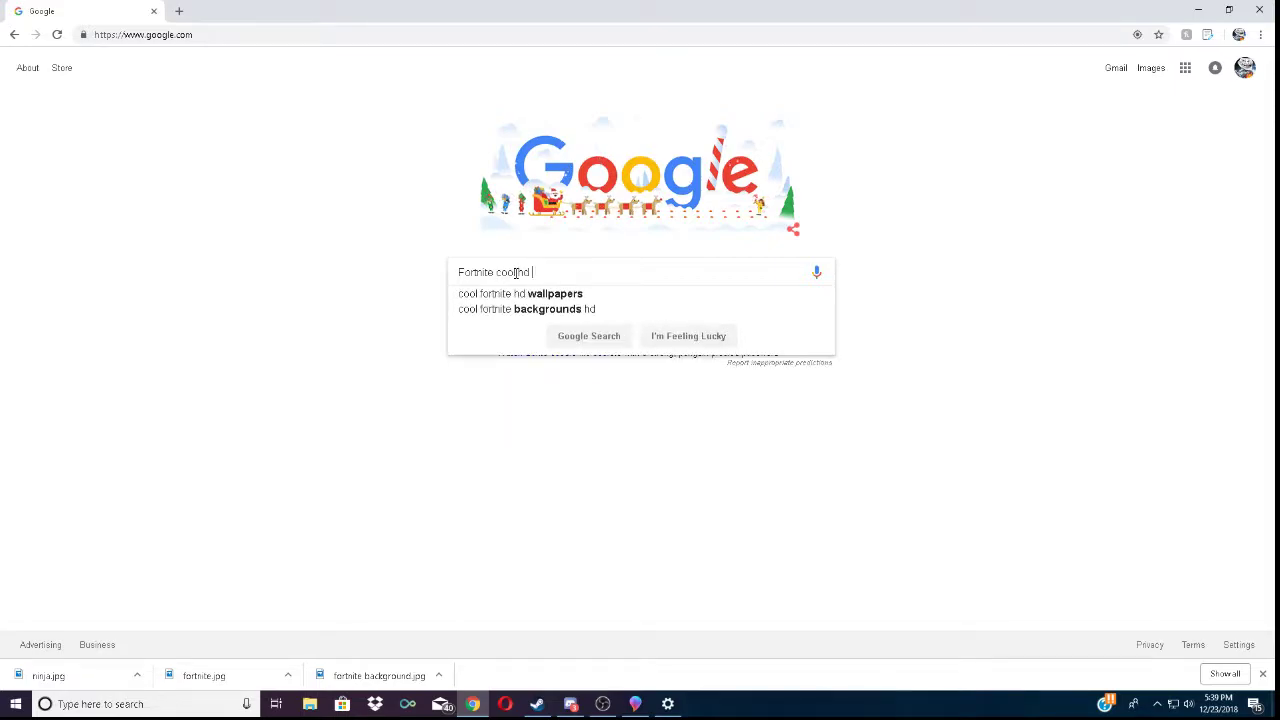
text(wallpapers)
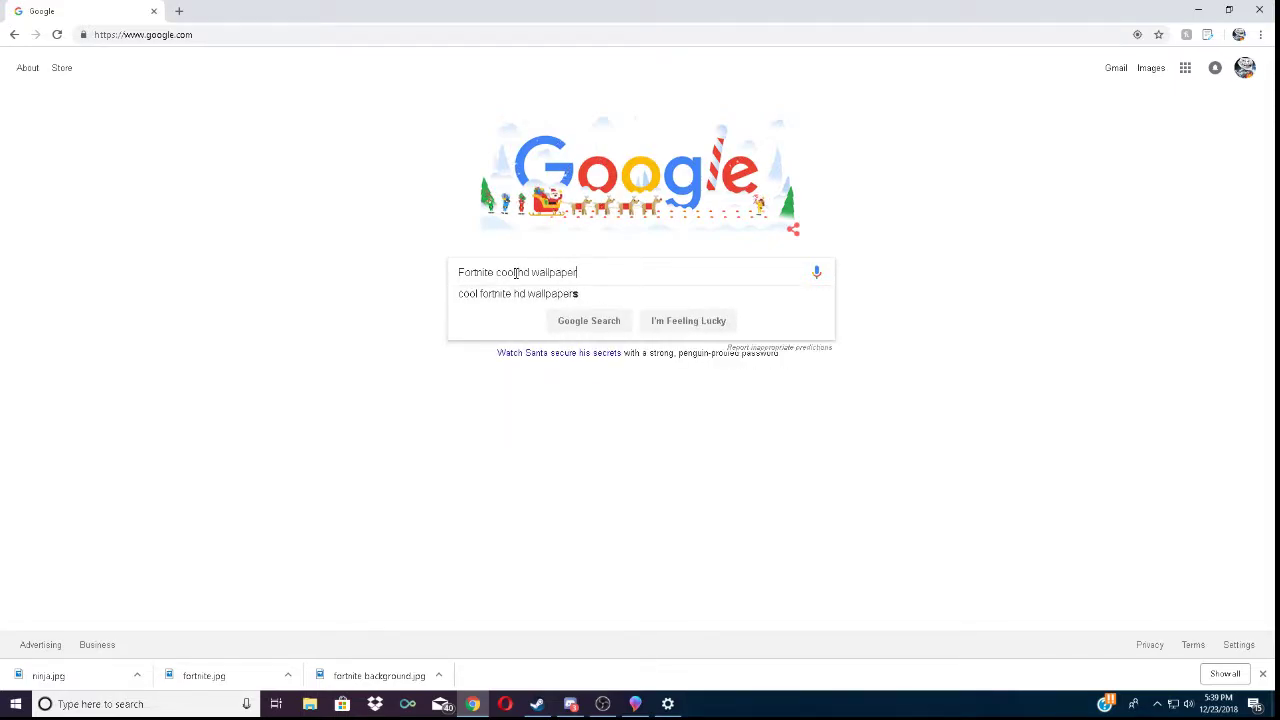
key(Return)
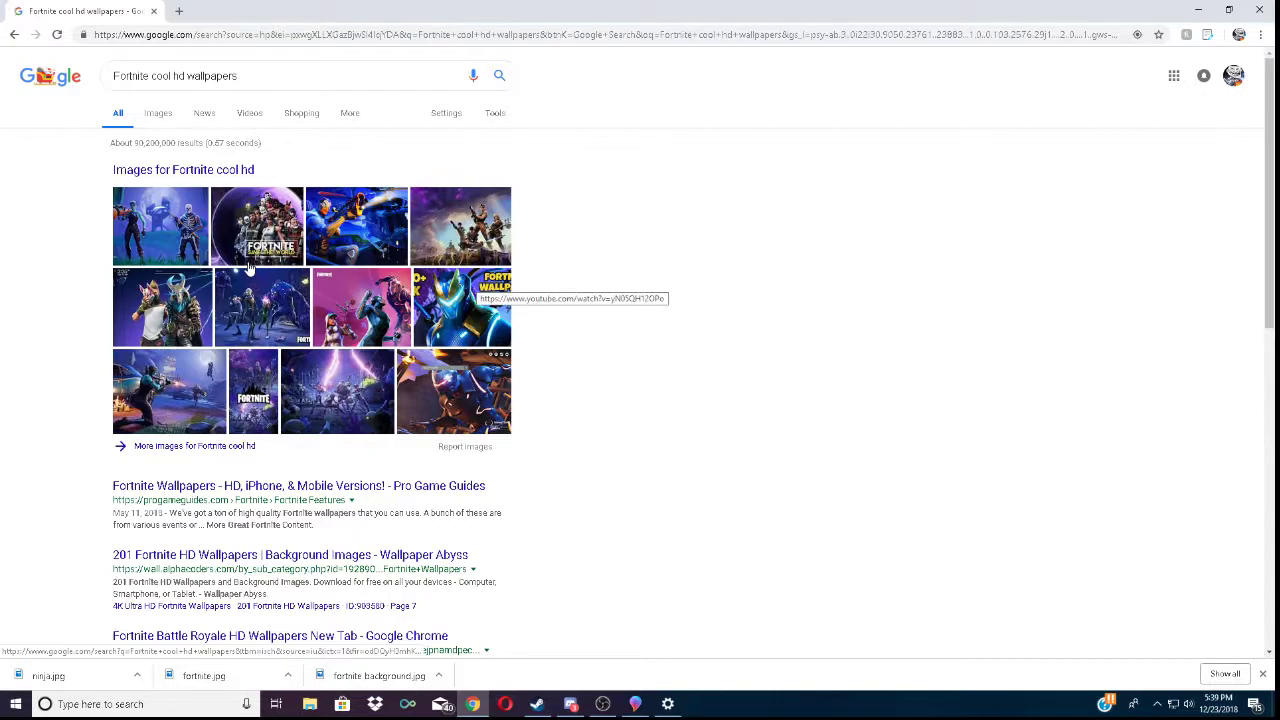
click(170, 119)
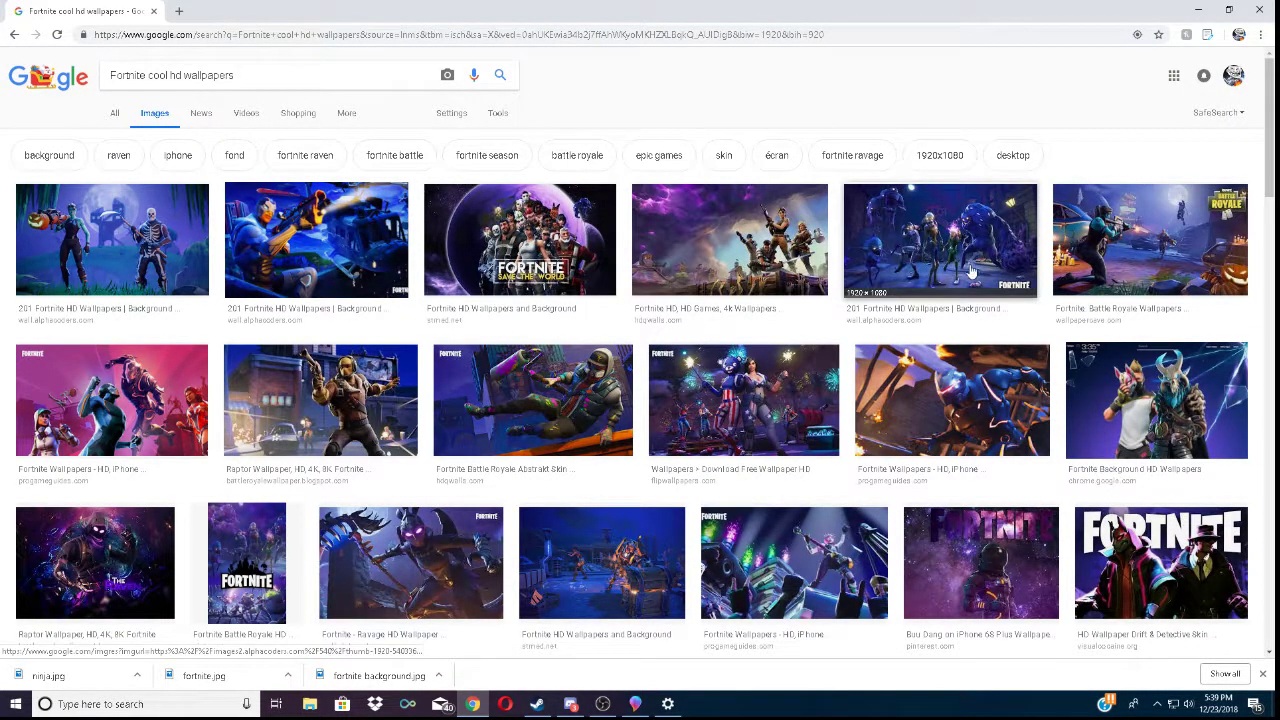
- Save the Omega skin wallpaper from Google Images as 'Fortnite cool wallpaper'
scroll(1078, 262, down, 3)
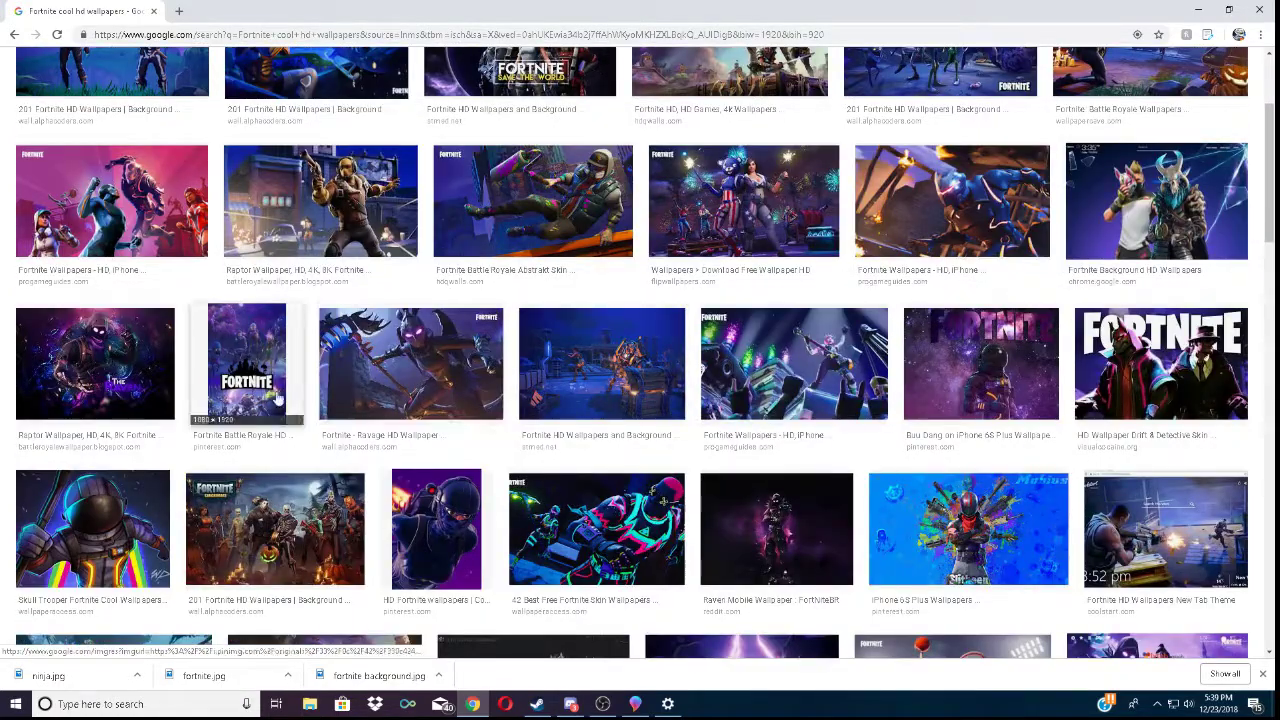
scroll(165, 289, down, 3)
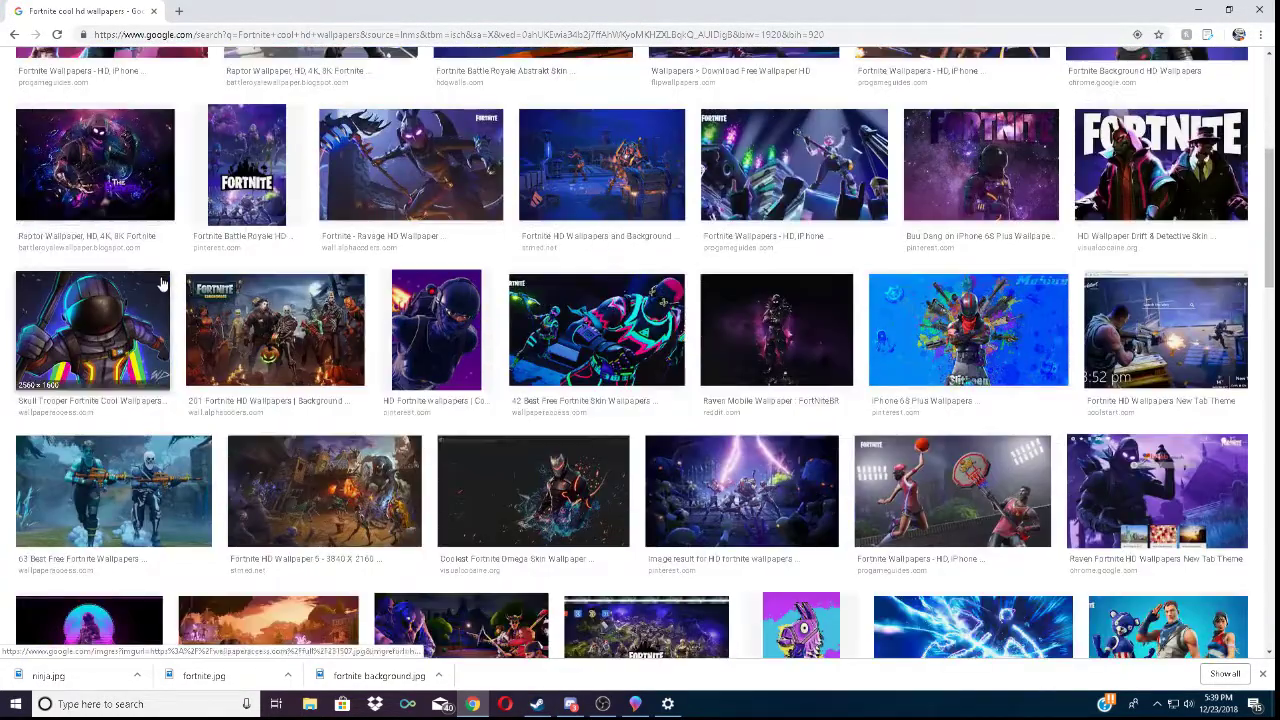
click(583, 496)
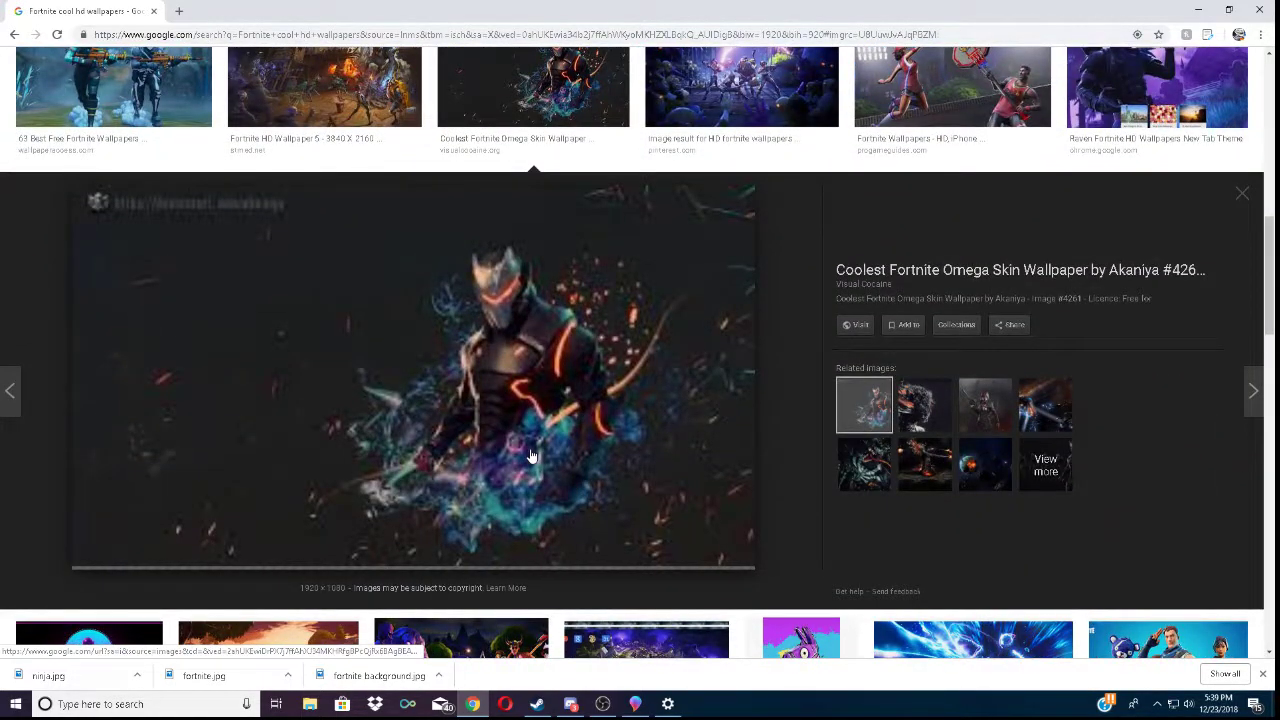
right_click(445, 420)
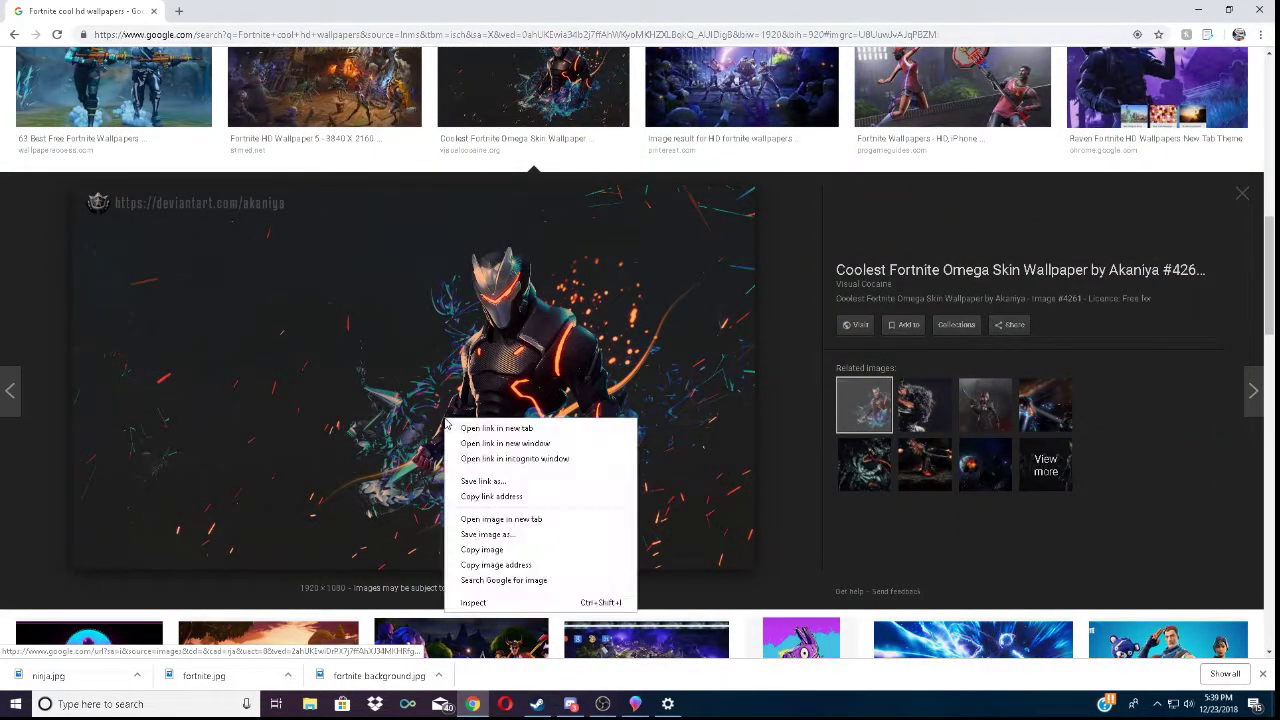
click(490, 536)
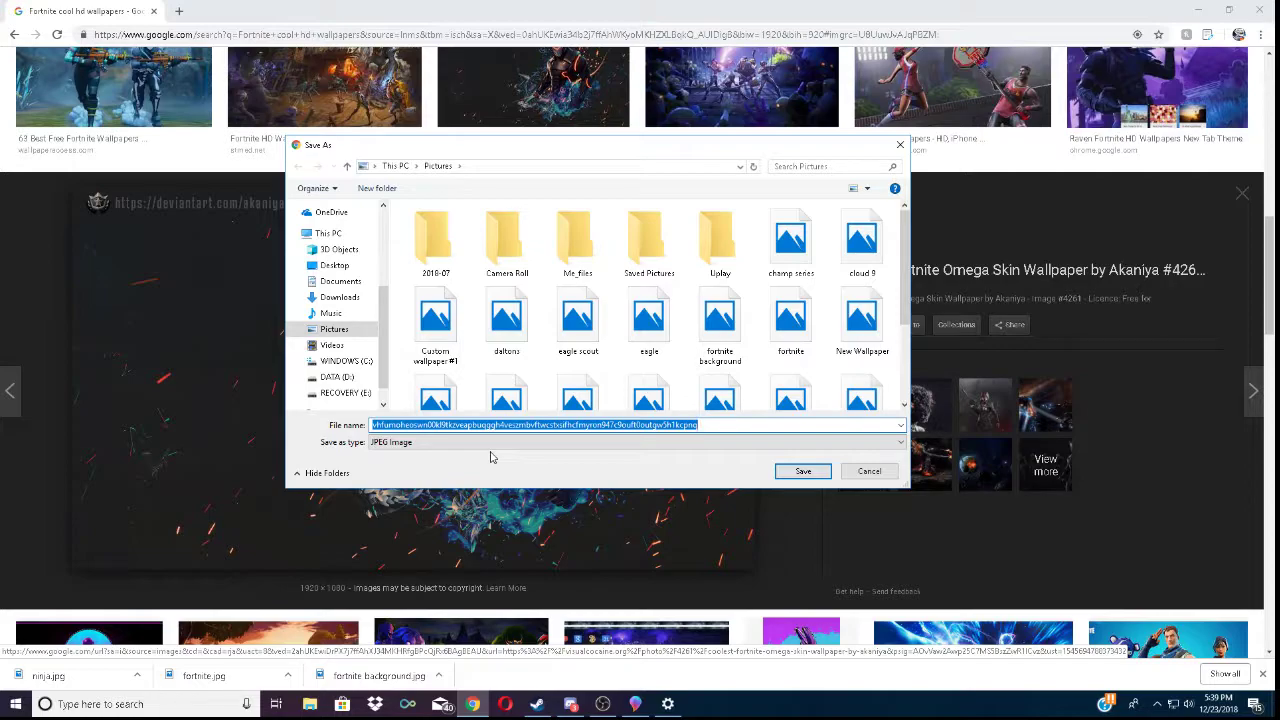
text(For)
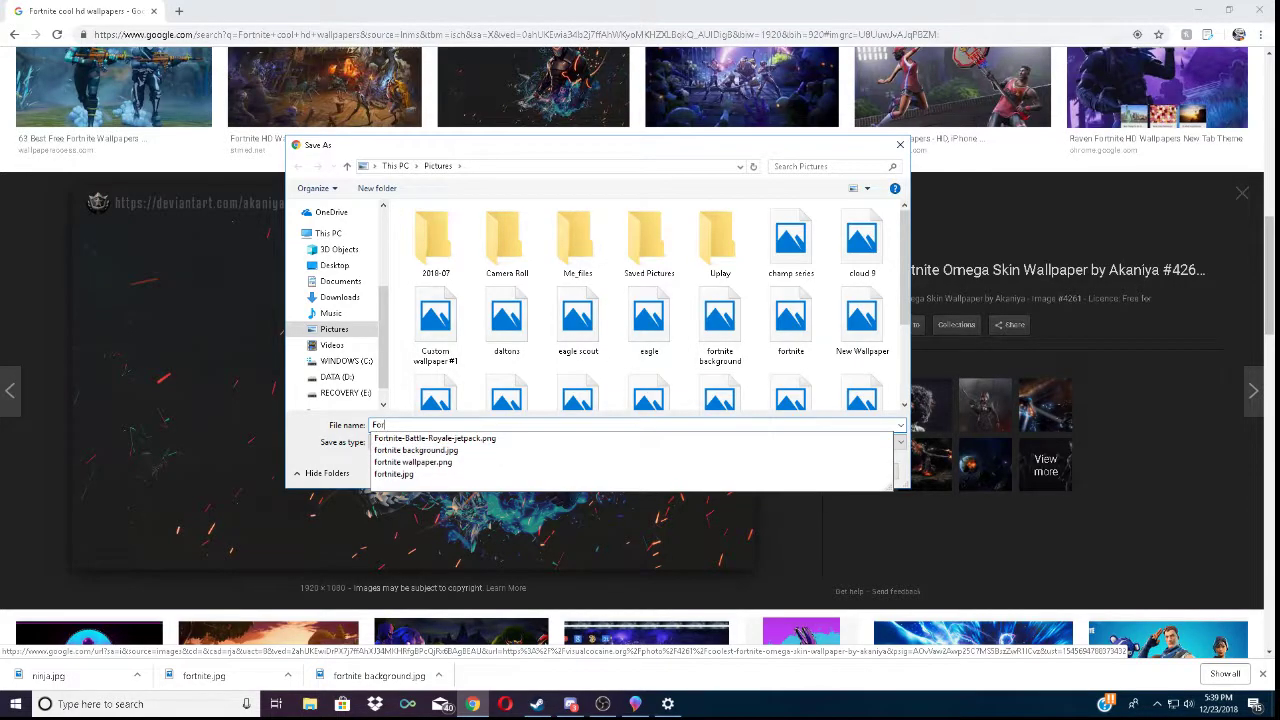
text(tnite cool)
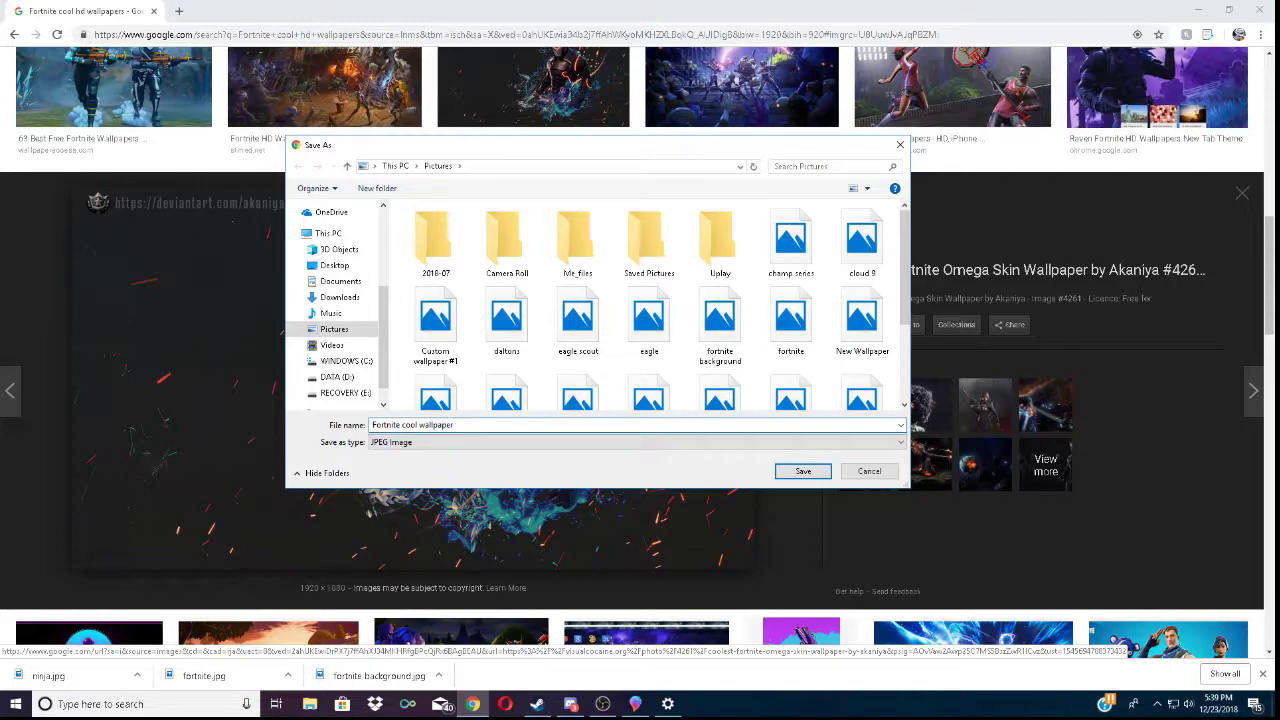
text( wallpaper)
key(Return)
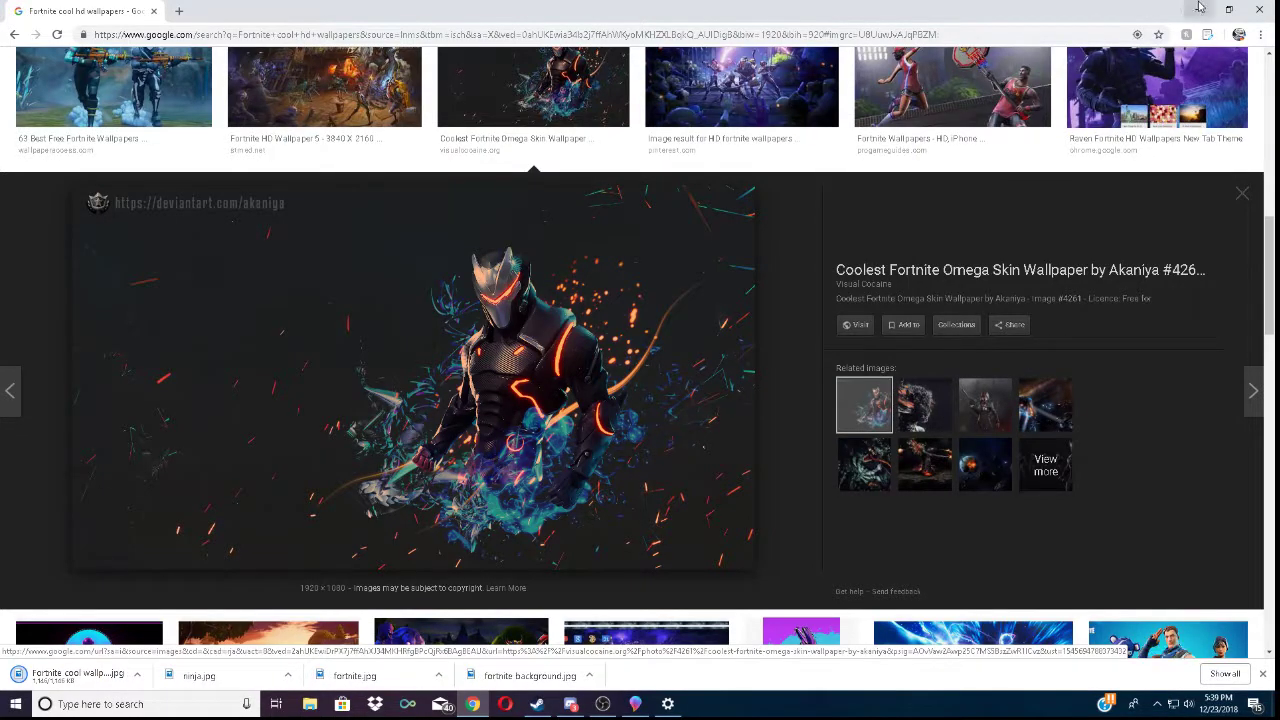
click(1198, 9)
- Insert the 'Fortnite cool wallpaper' image onto the Paint 3D canvas at 1920 × 1080 px
drag(214, 72, 420, 43)
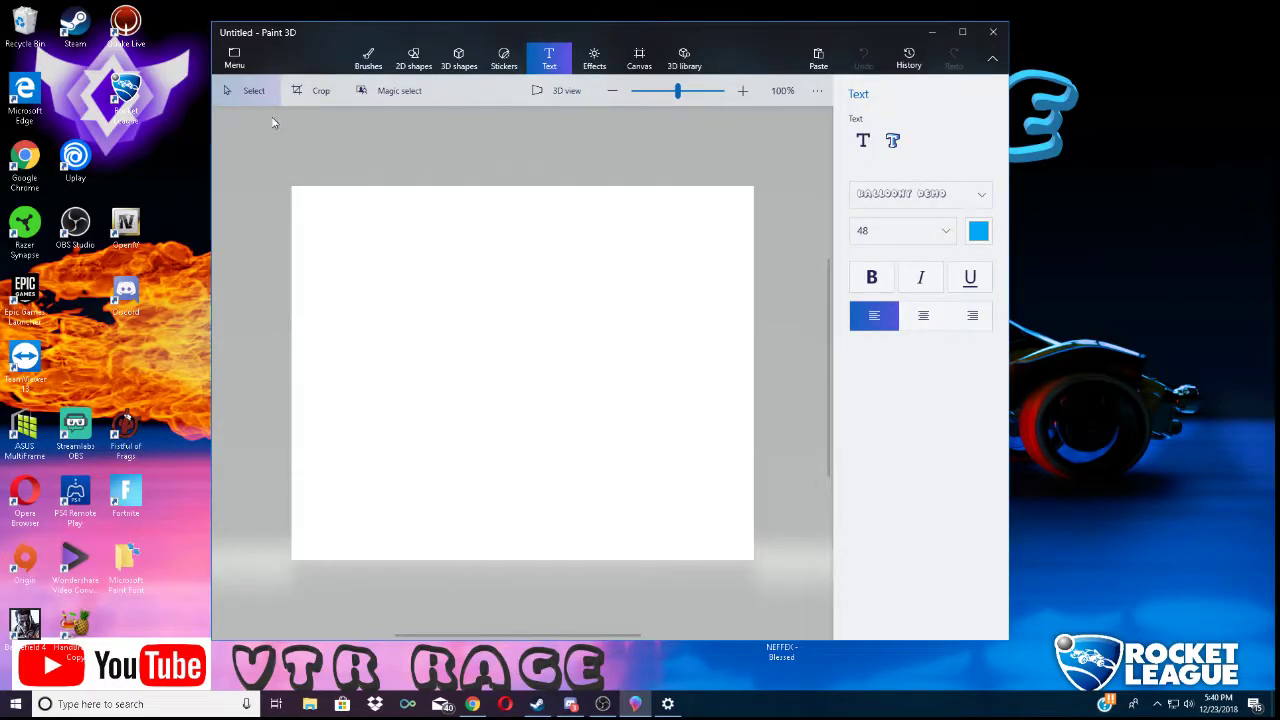
click(234, 58)
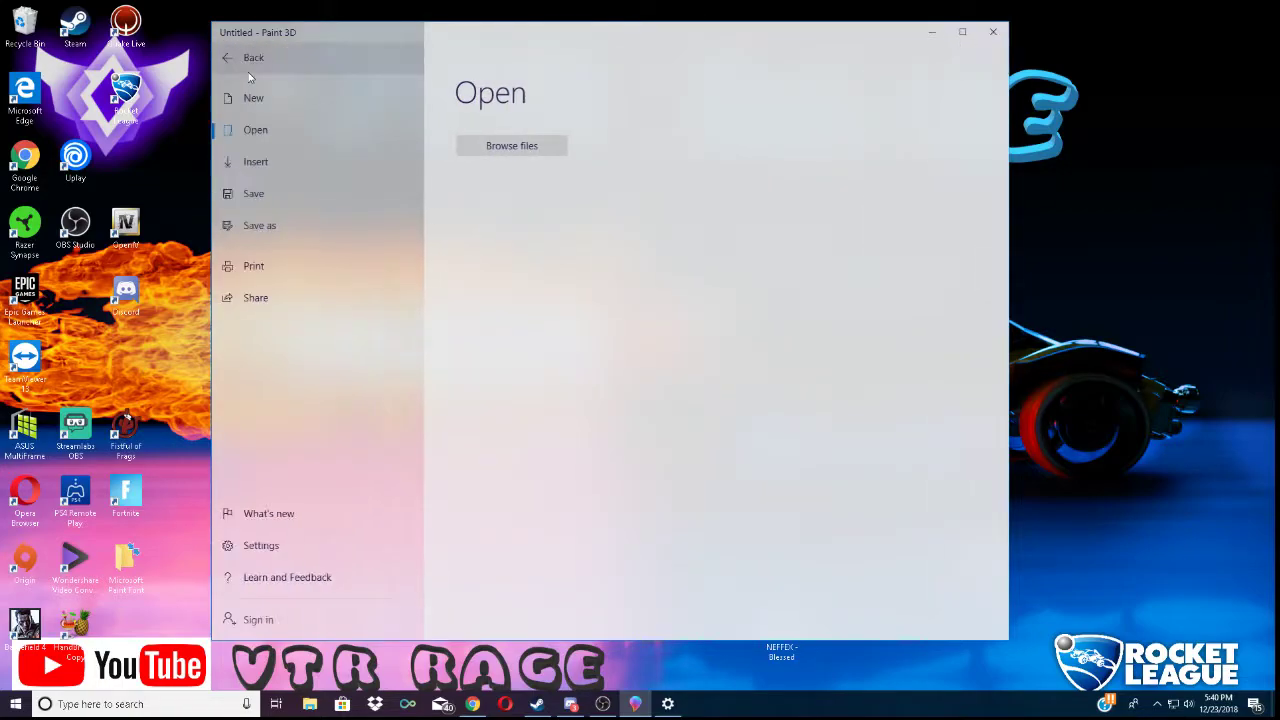
click(254, 162)
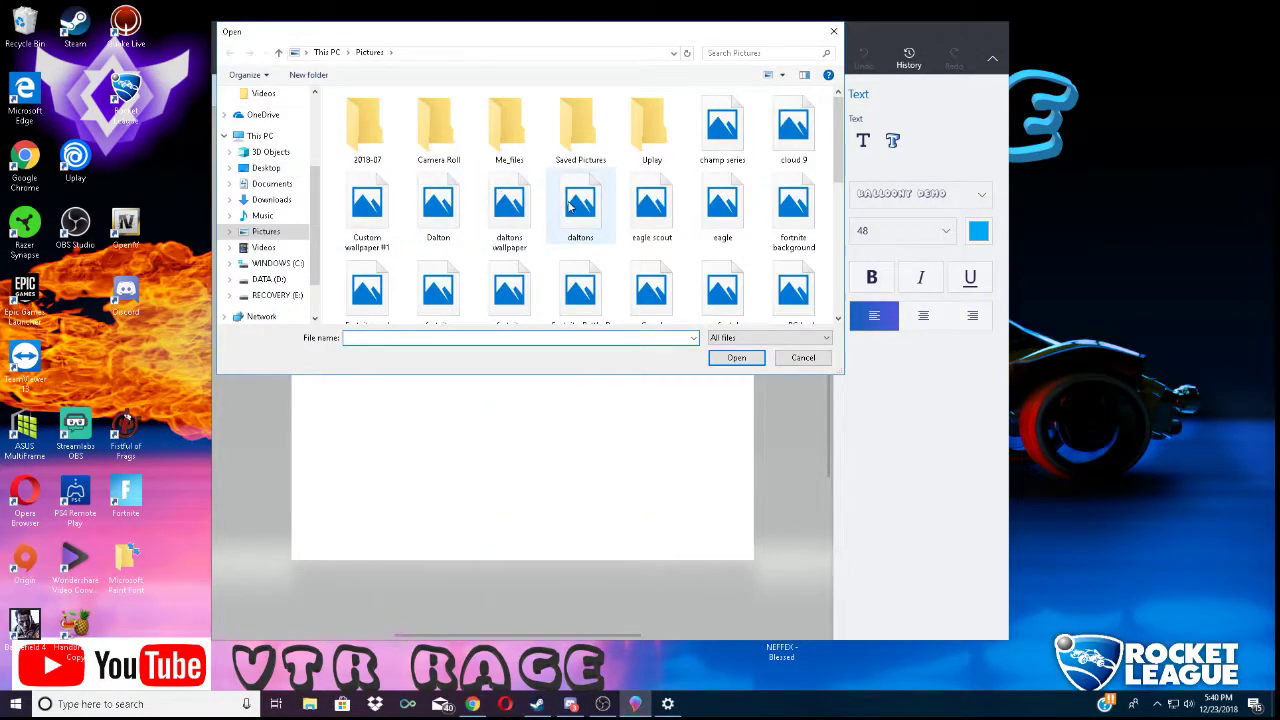
drag(838, 160, 838, 192)
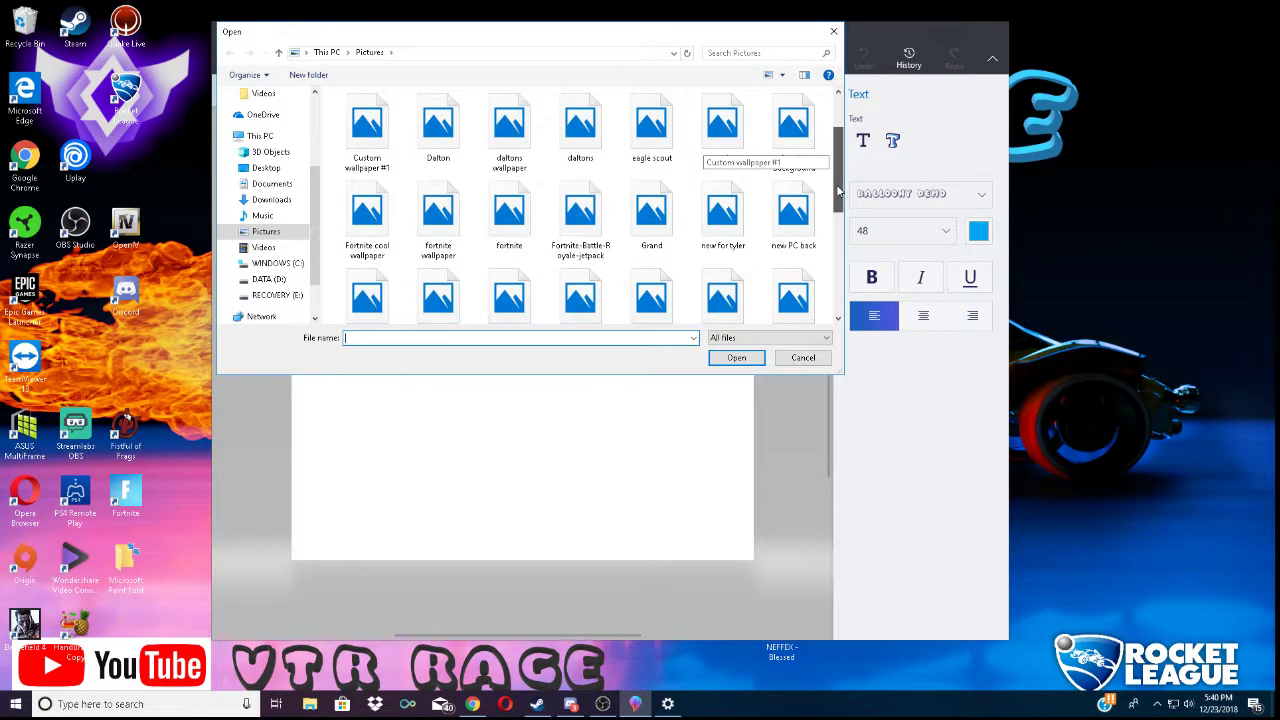
click(367, 215)
click(736, 357)
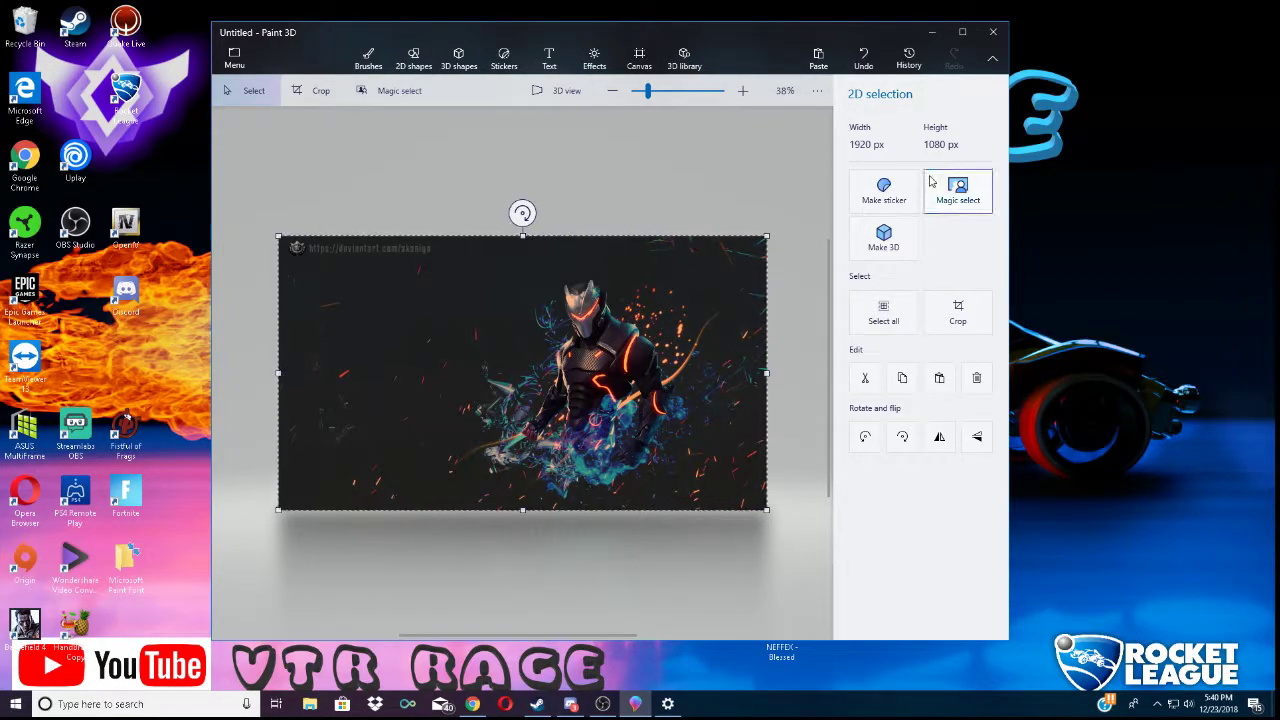
click(547, 58)
- Add 3D text 'VTRRAGE' in Balloony Demo at size 130 and drag it to the top-left
click(892, 141)
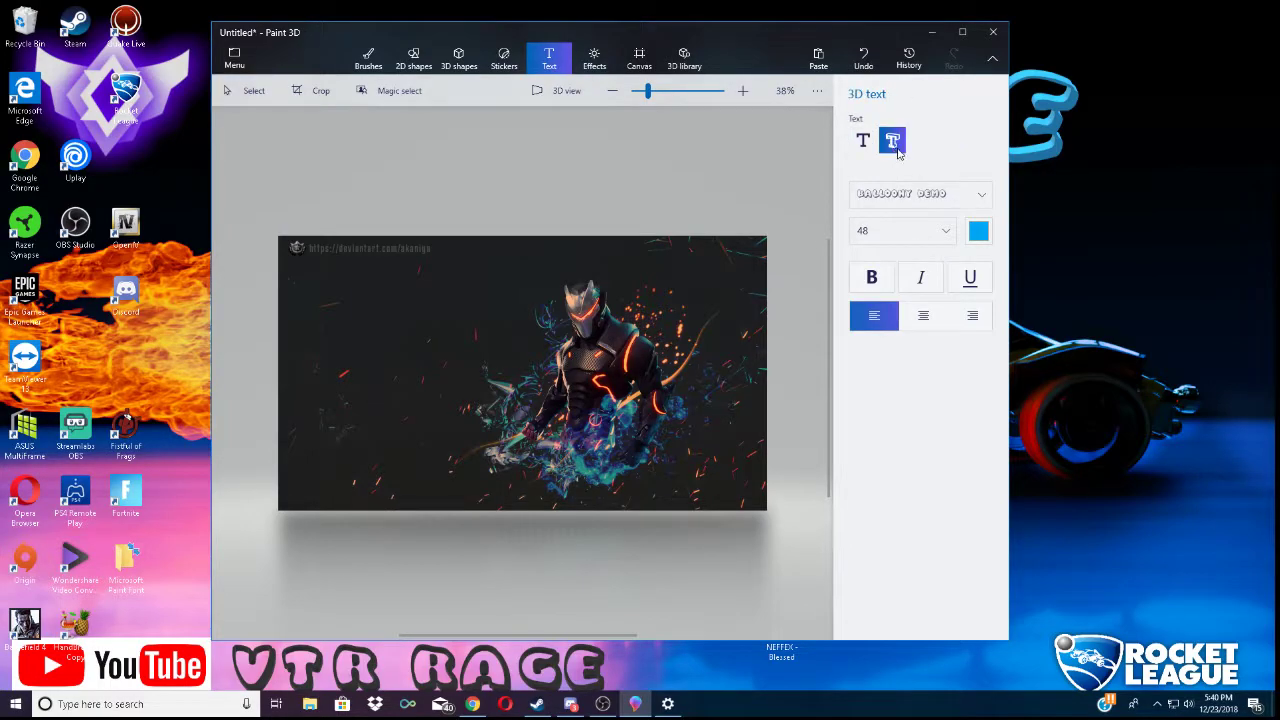
click(920, 194)
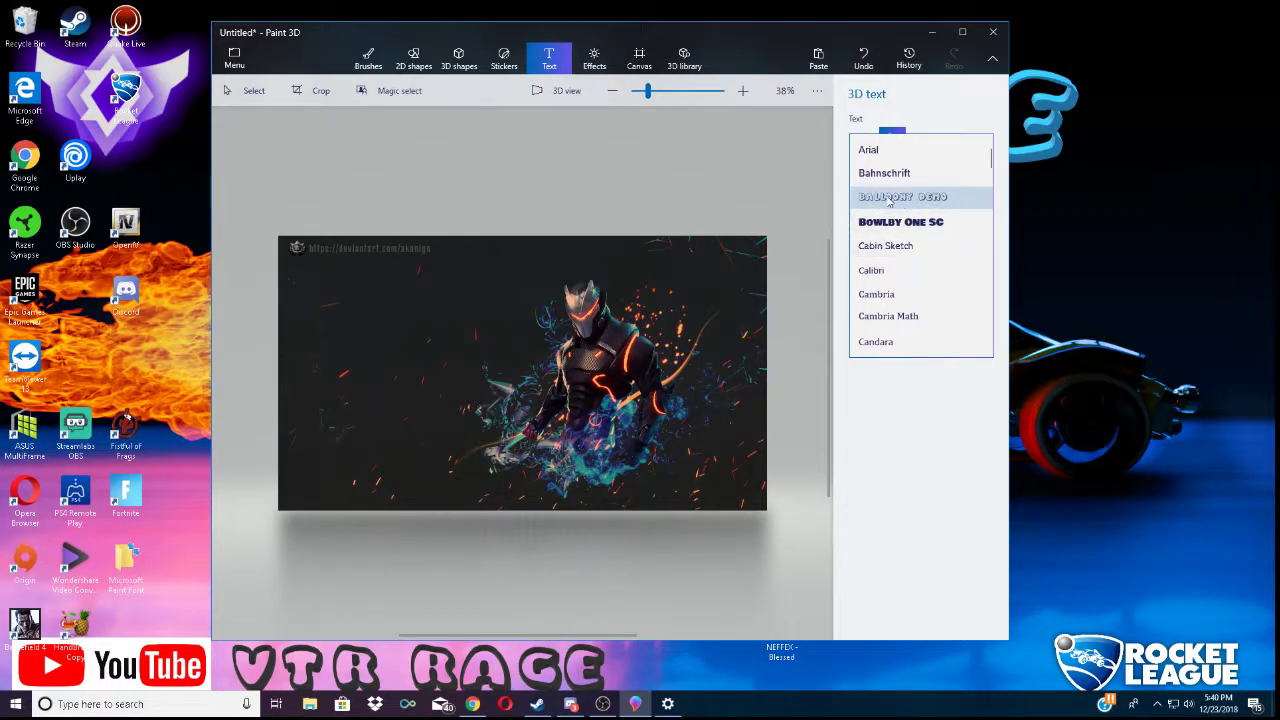
click(888, 200)
click(928, 237)
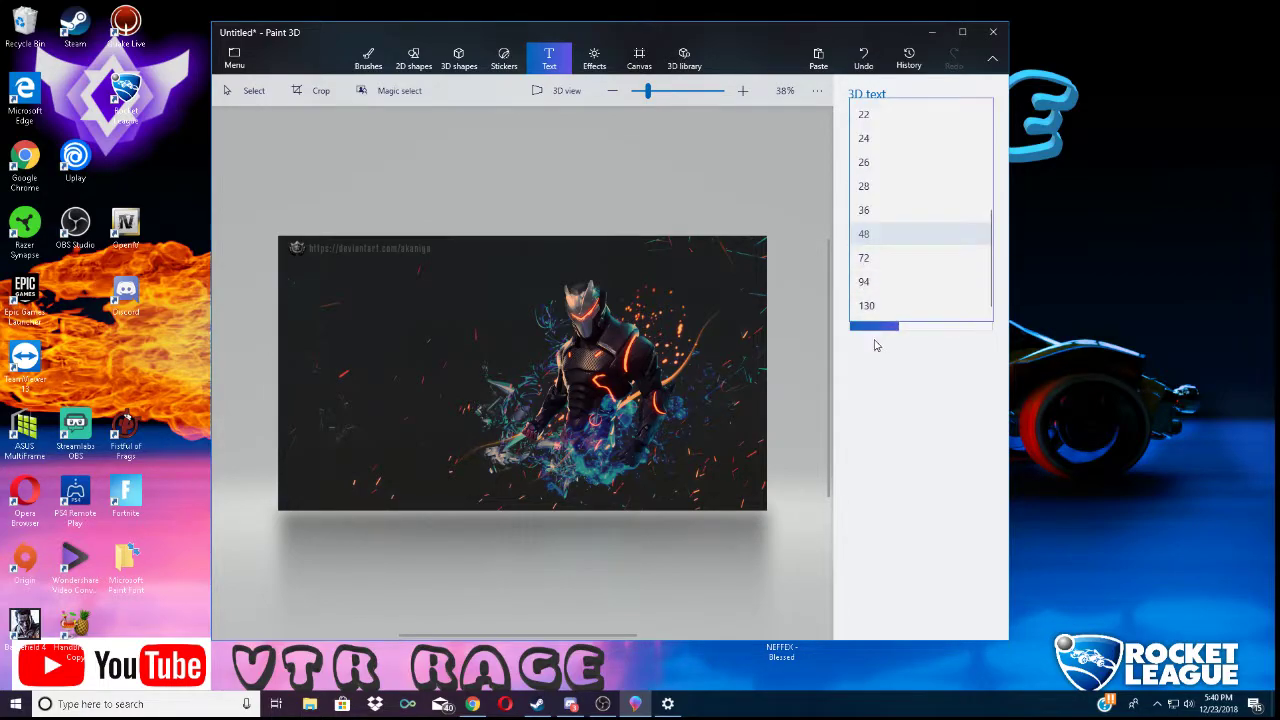
click(876, 307)
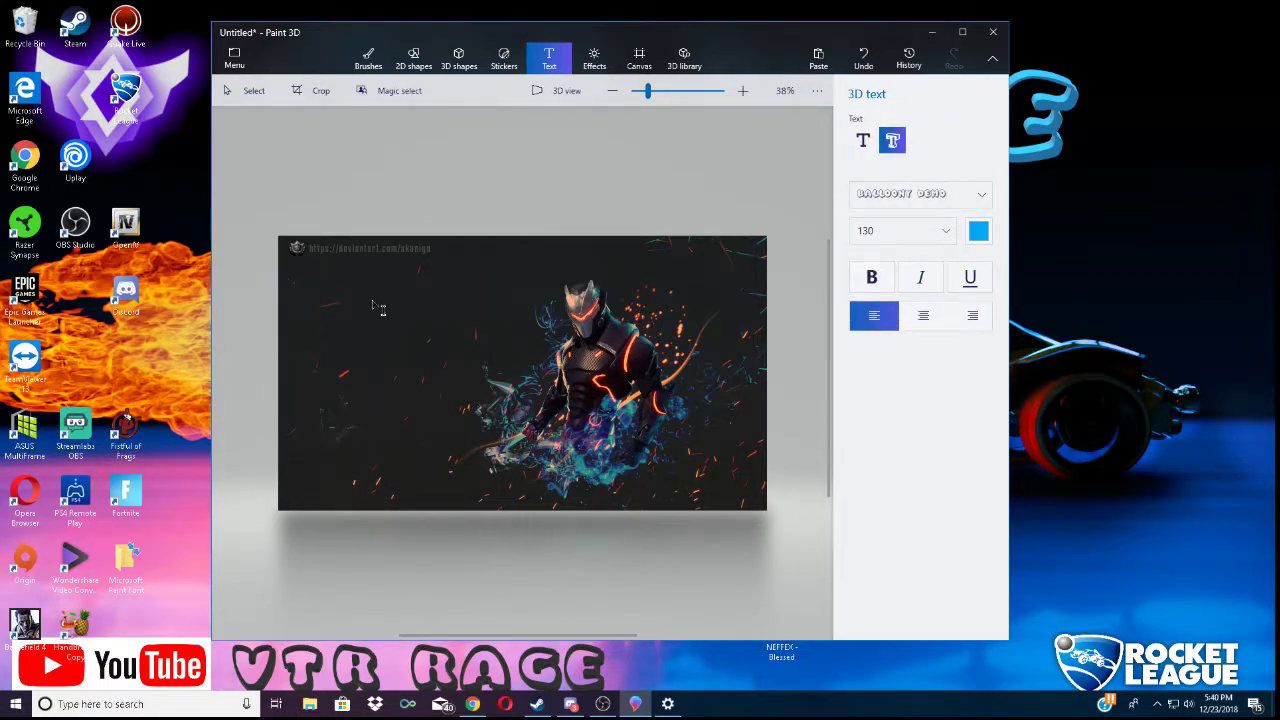
click(348, 274)
text(VTRRAGE)
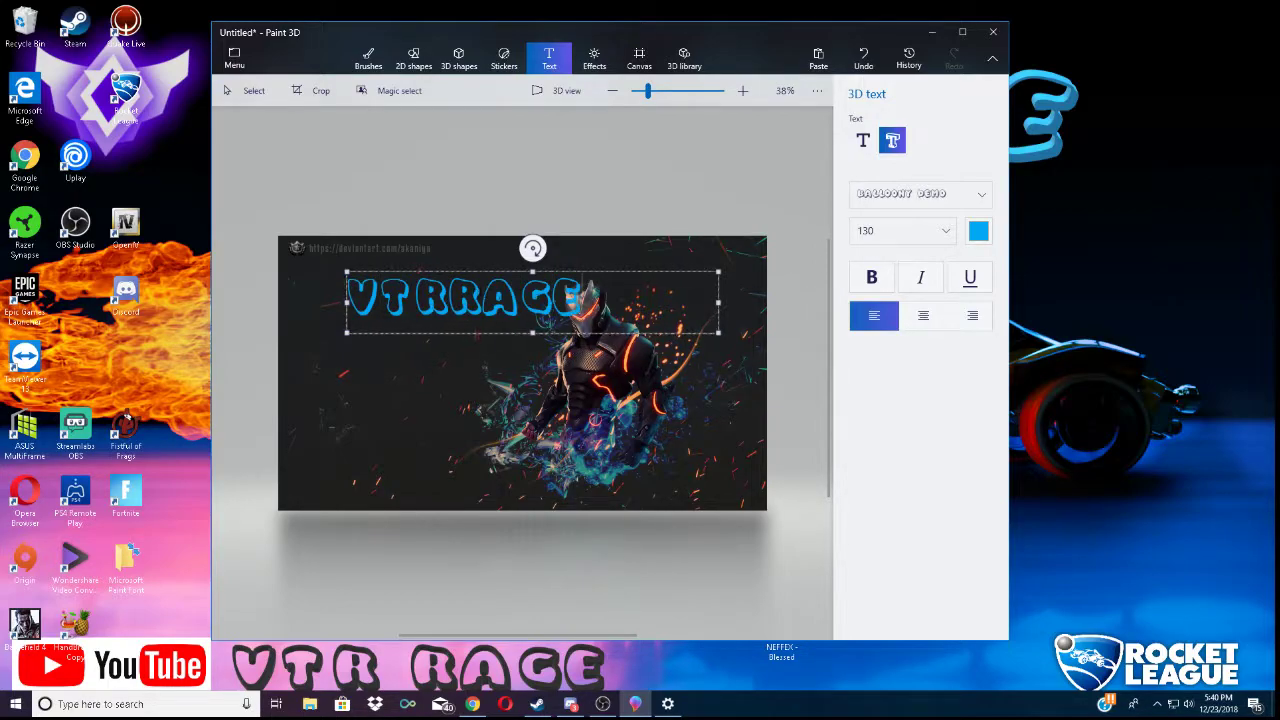
click(486, 382)
drag(505, 291, 448, 283)
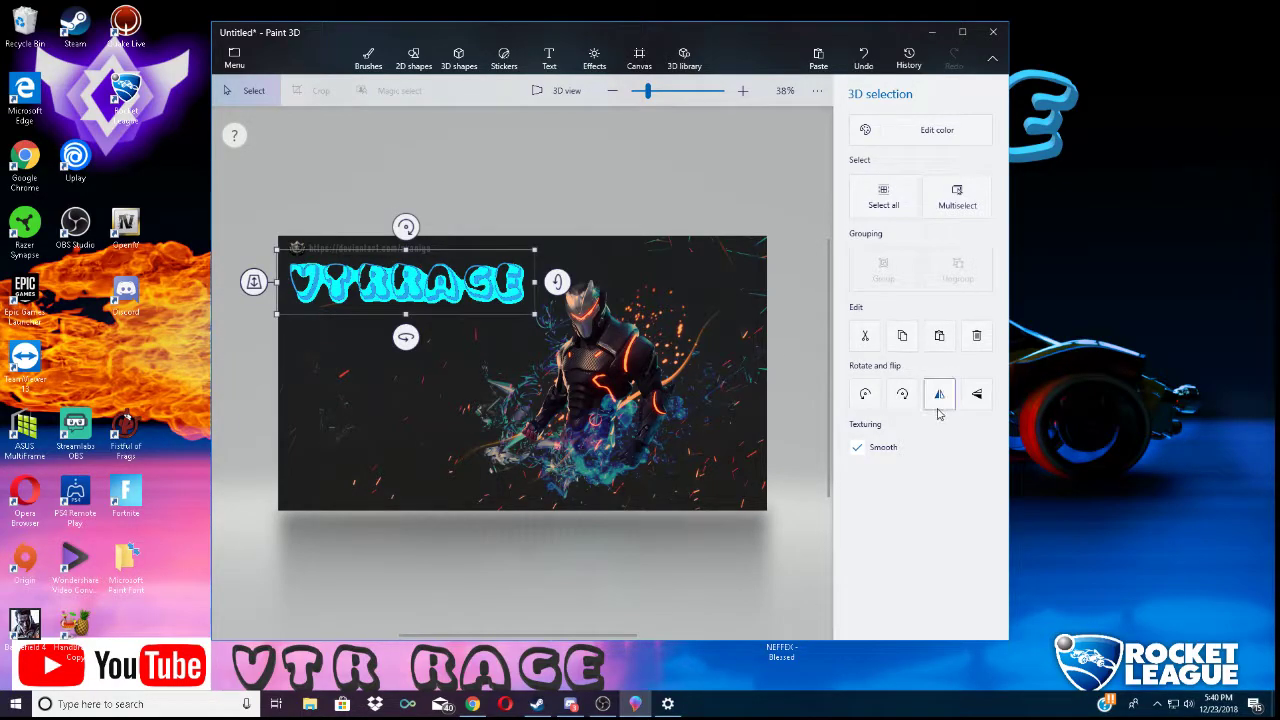
- Deselect the VTRRAGE text and open the Custom stickers panel
click(549, 58)
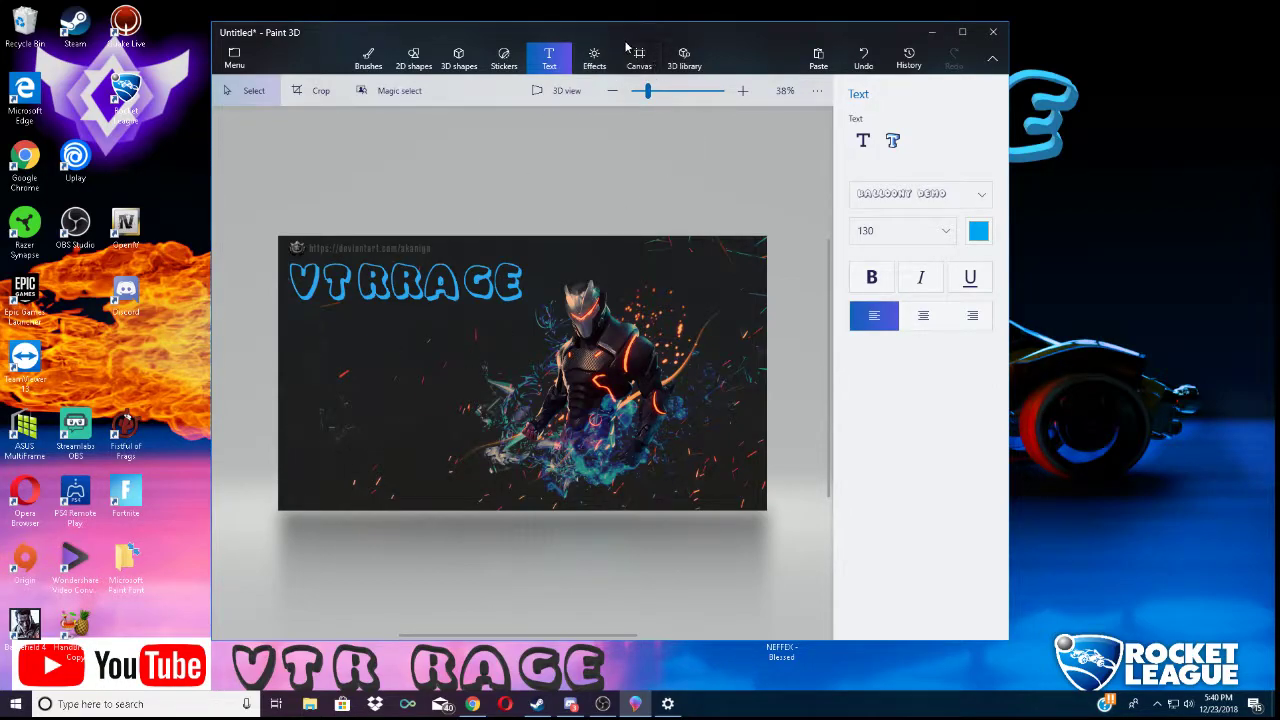
click(505, 60)
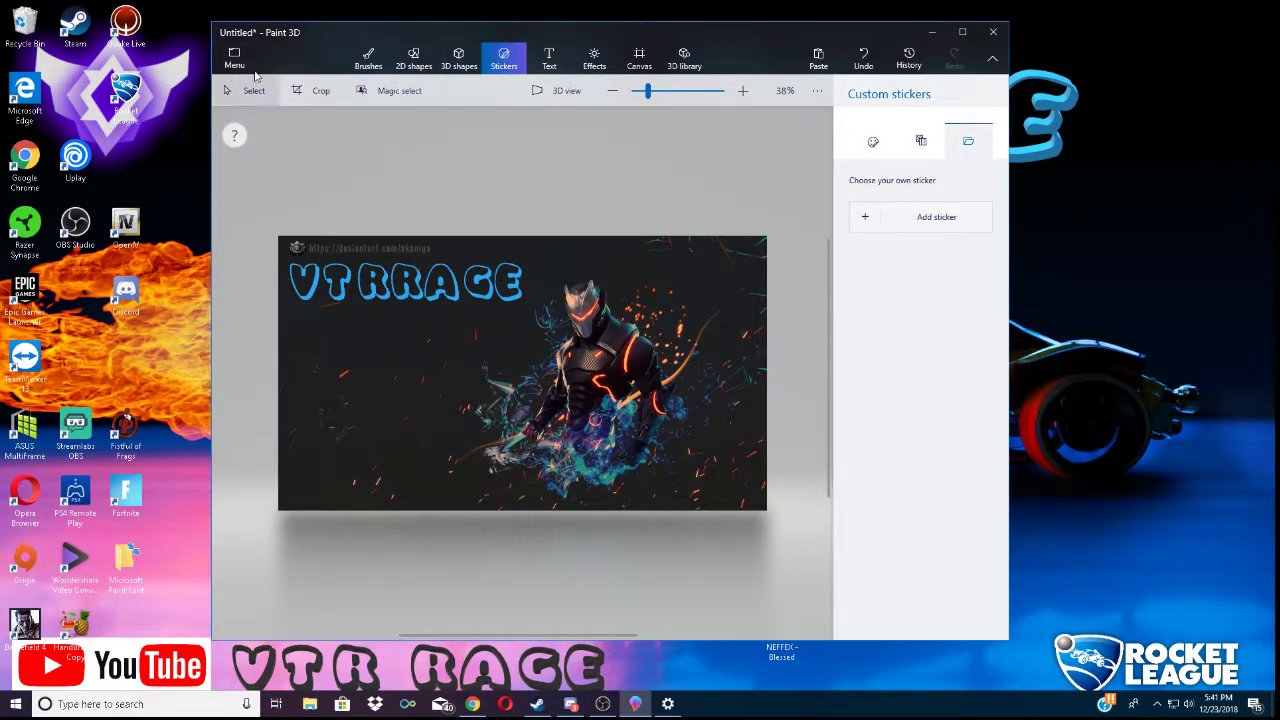
- Load the 'Youtube Sticker' image as a sticker and stamp it in the bottom-left corner
click(951, 223)
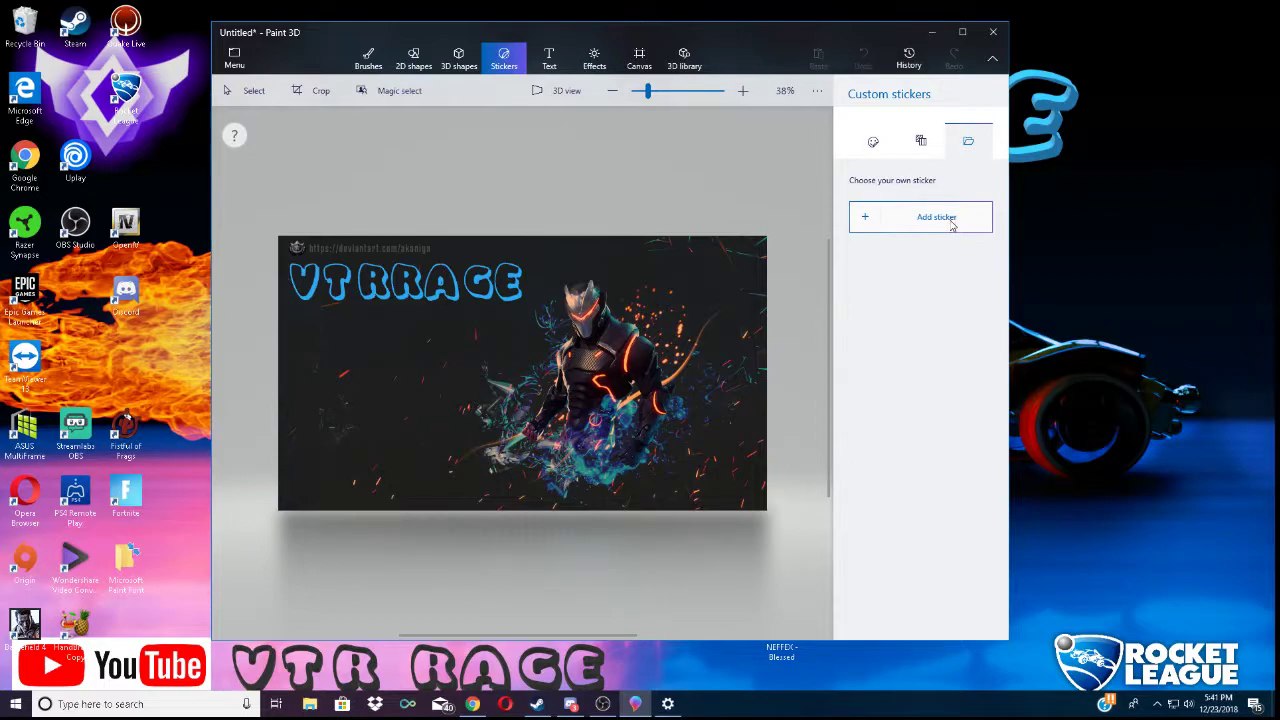
scroll(805, 258, down, 2)
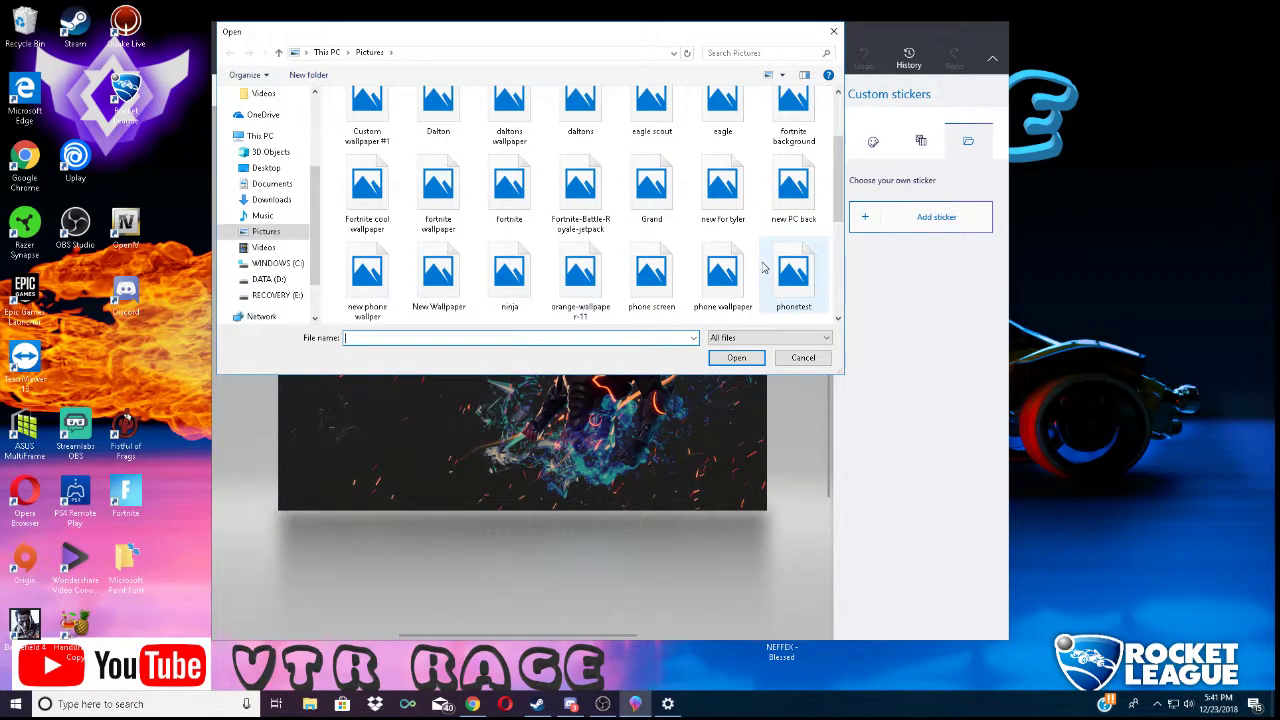
scroll(763, 267, down, 5)
click(731, 224)
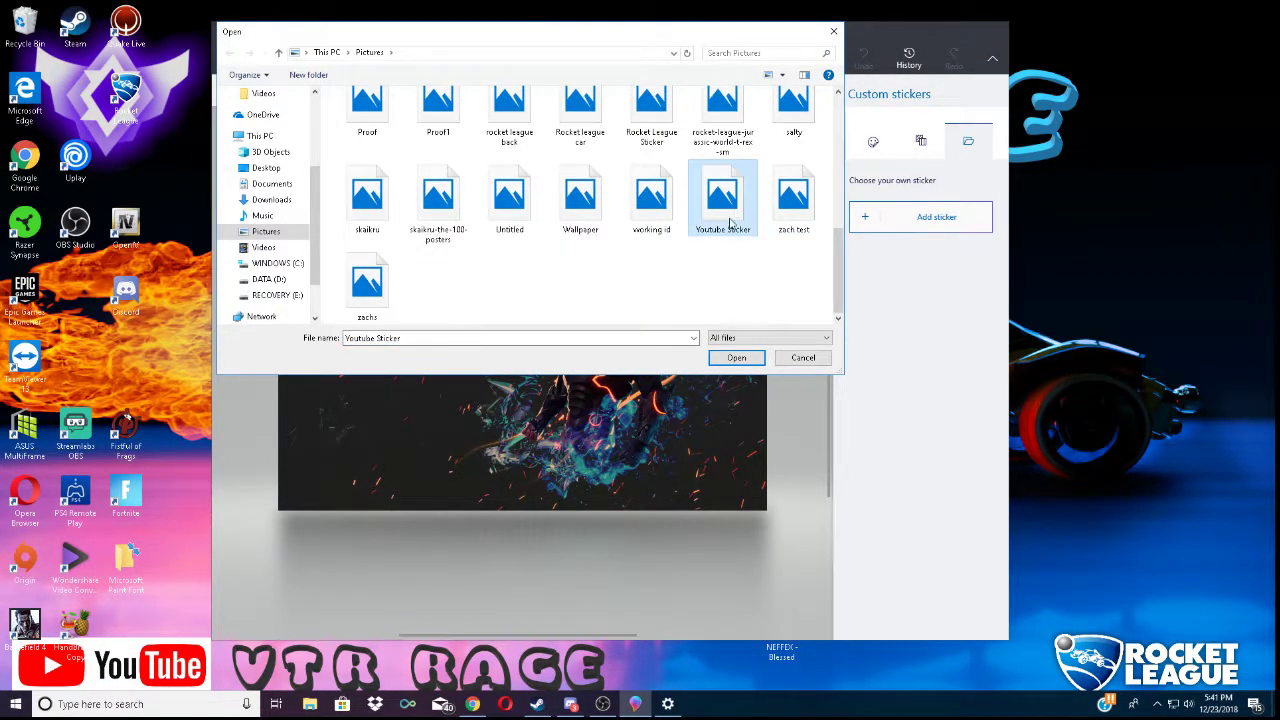
click(736, 358)
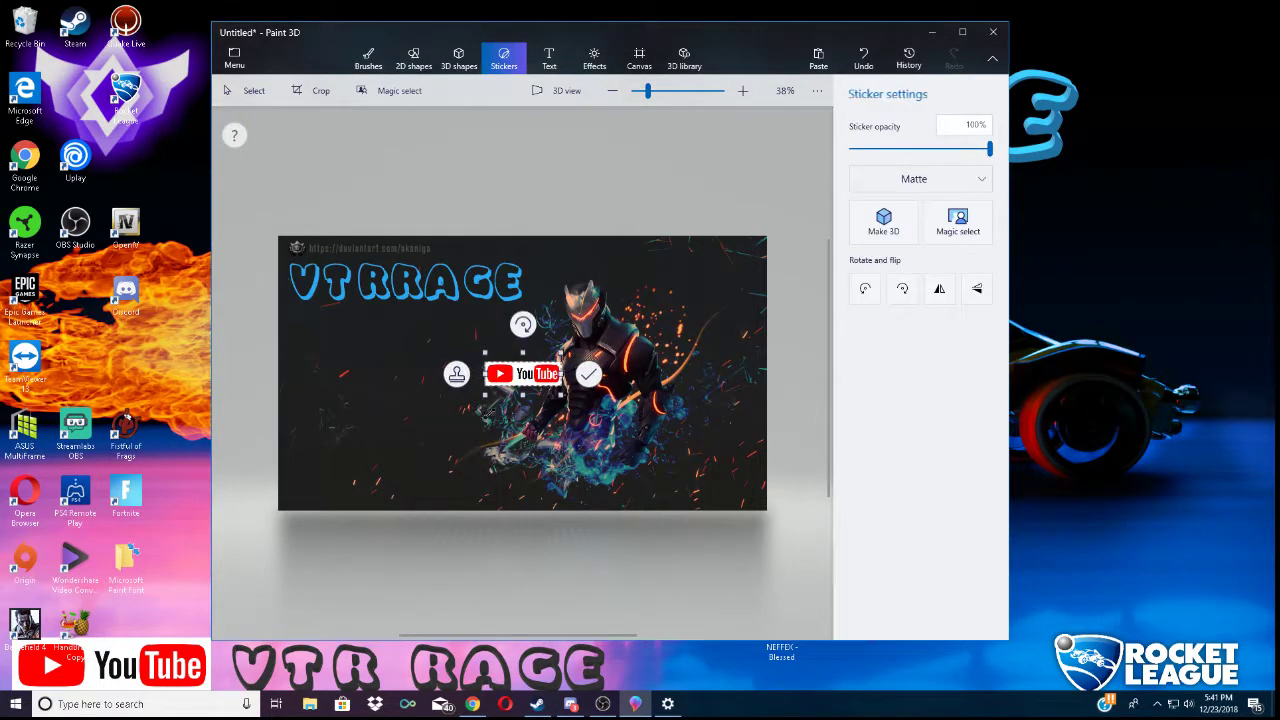
drag(517, 371, 332, 486)
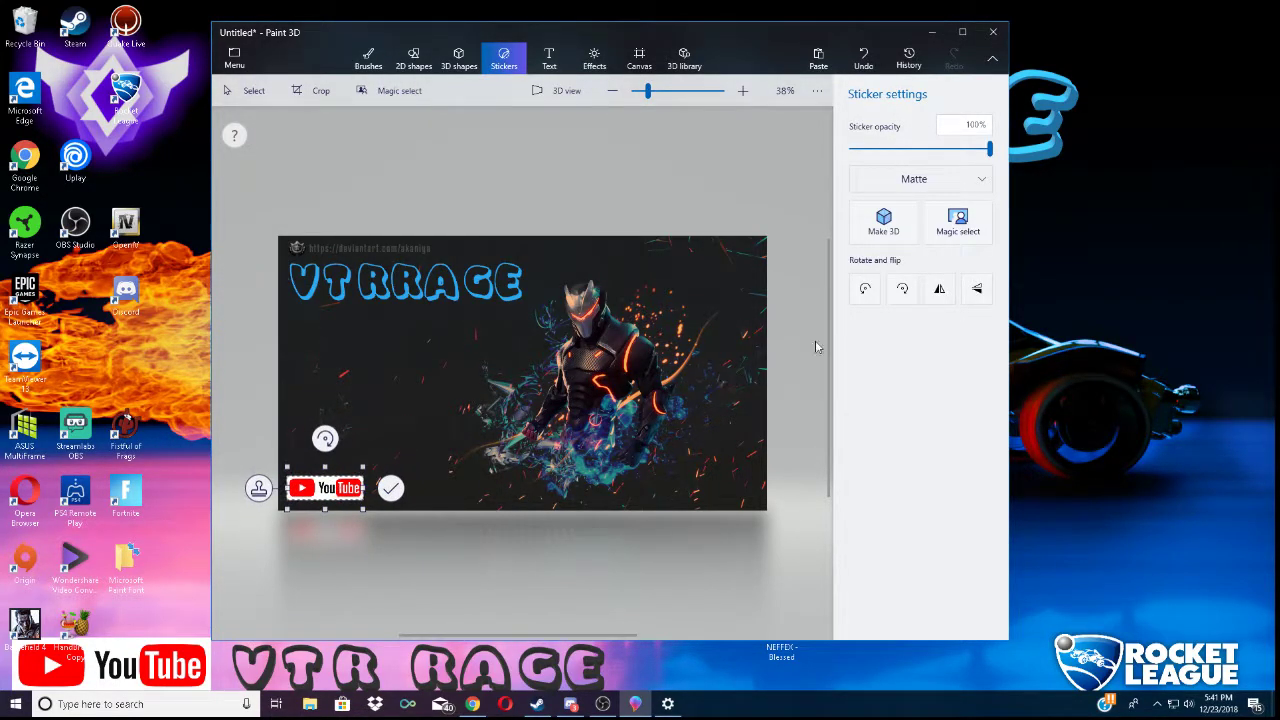
click(390, 488)
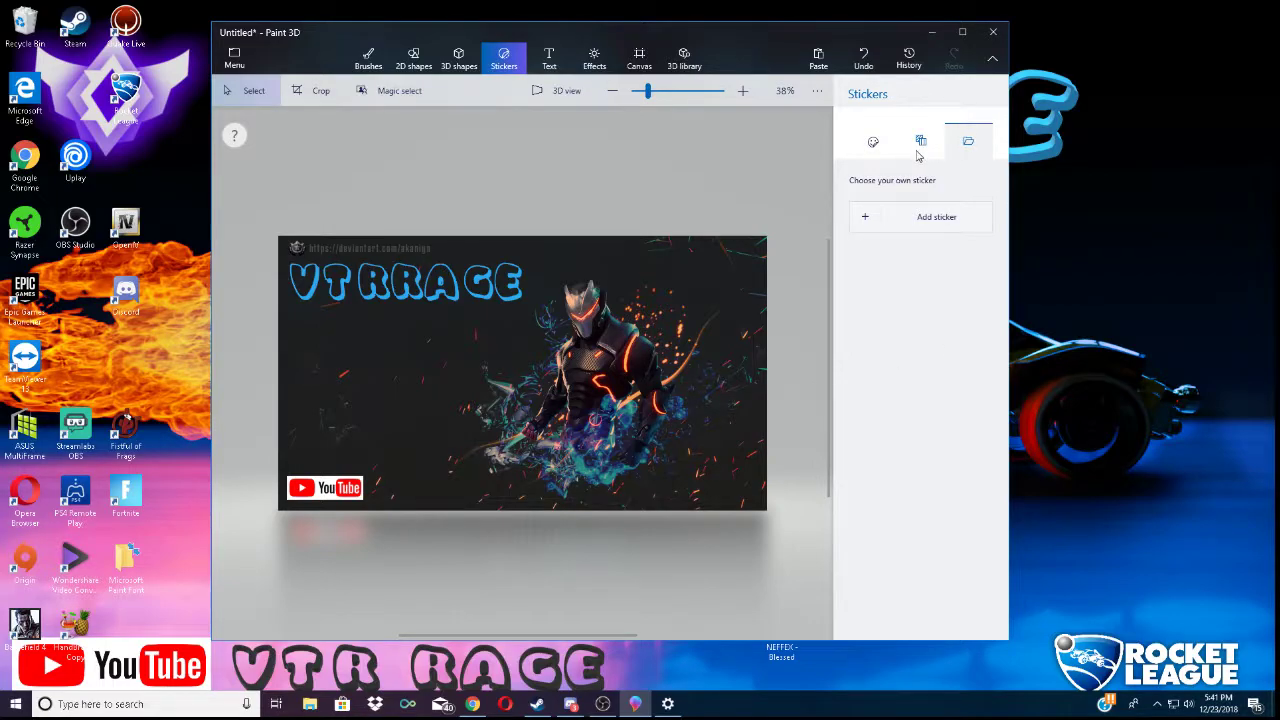
- Add 3D text 'VTR RAGE' at size 48 beside the YouTube logo and commit it
click(550, 60)
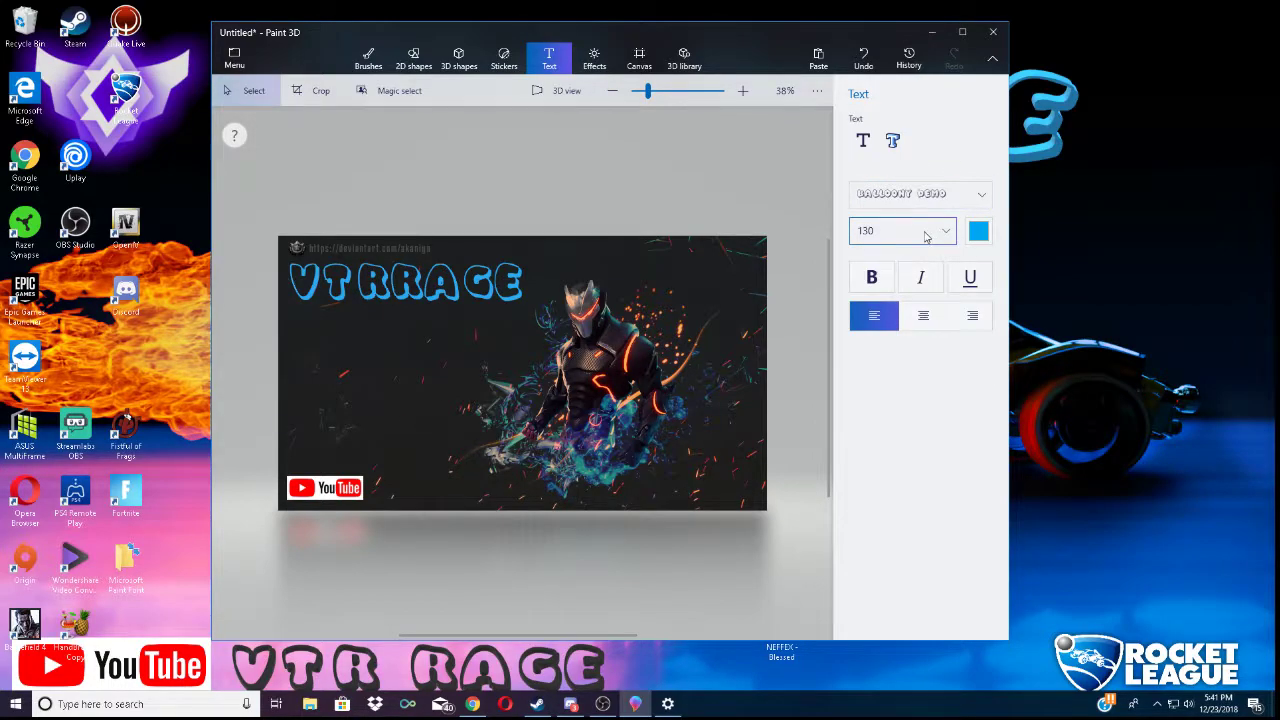
click(923, 233)
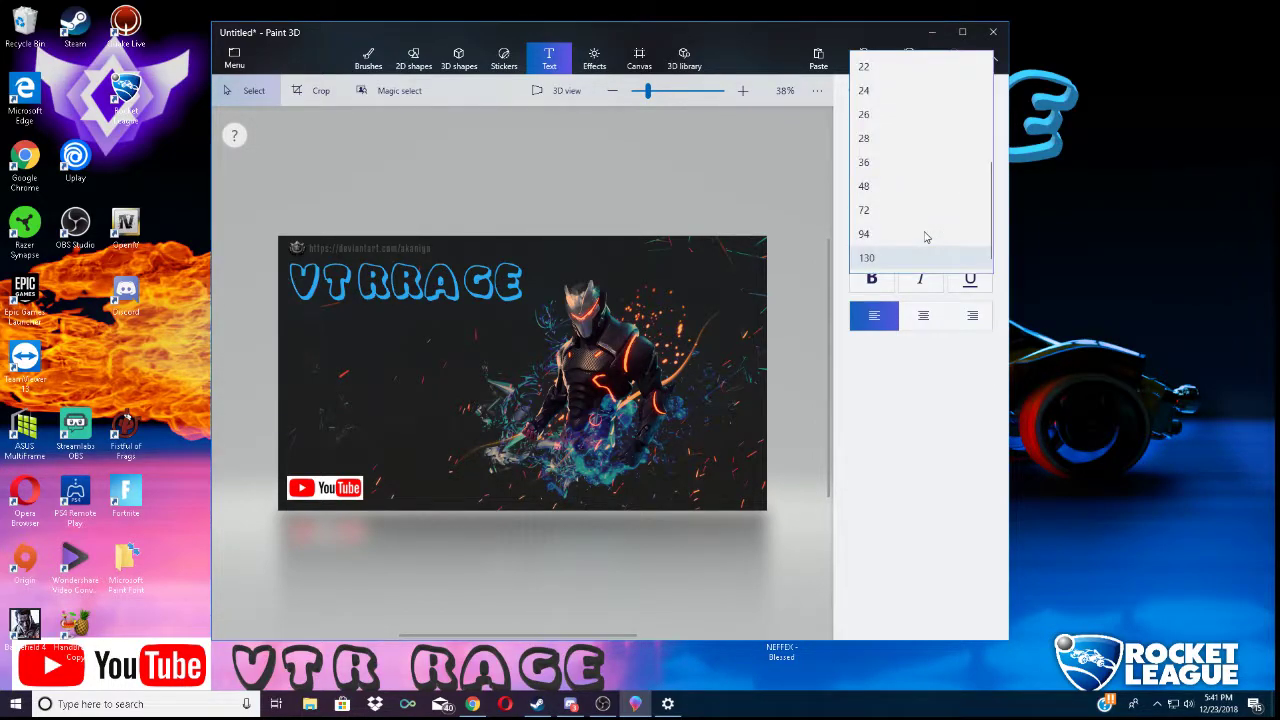
click(890, 186)
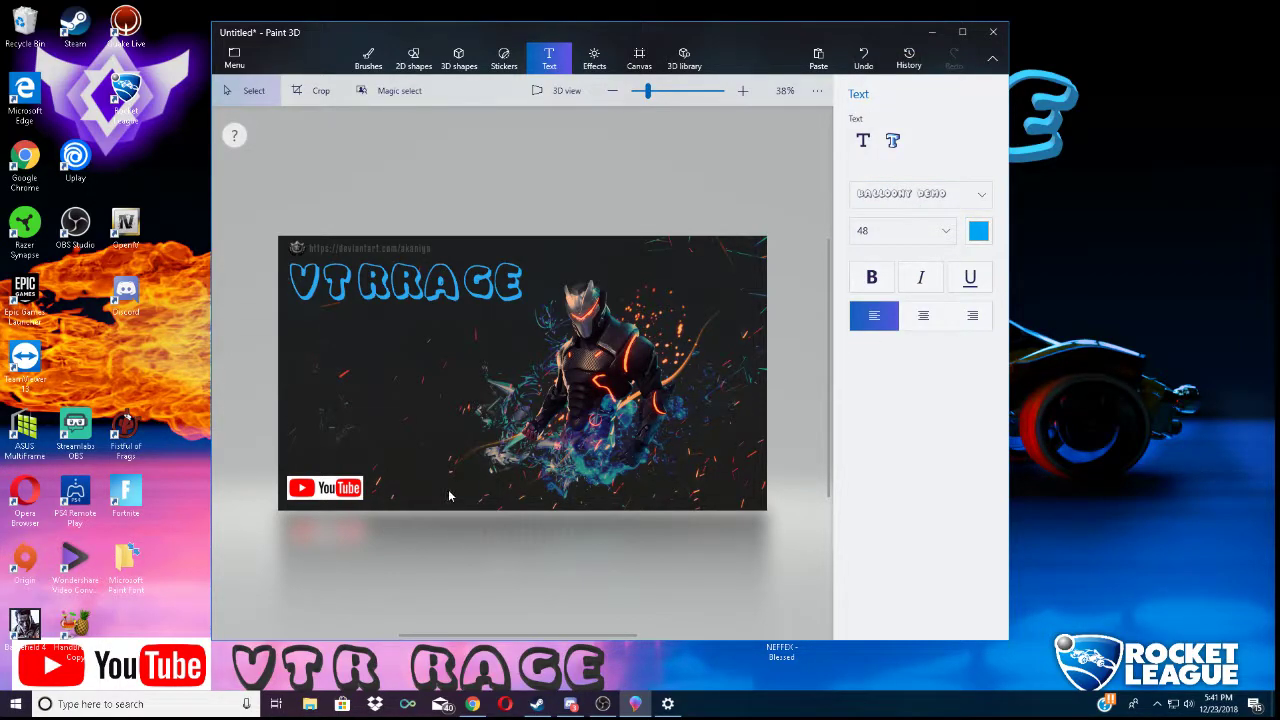
click(892, 140)
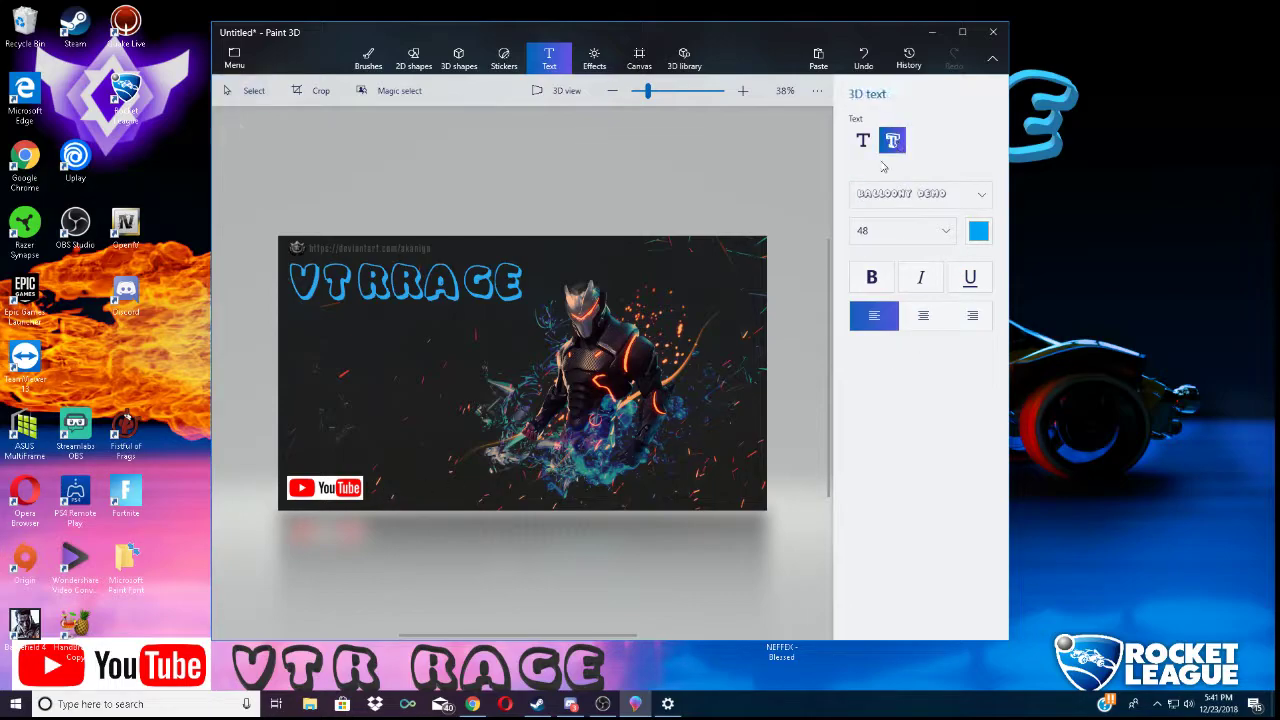
click(380, 475)
text(VTR RAGE)
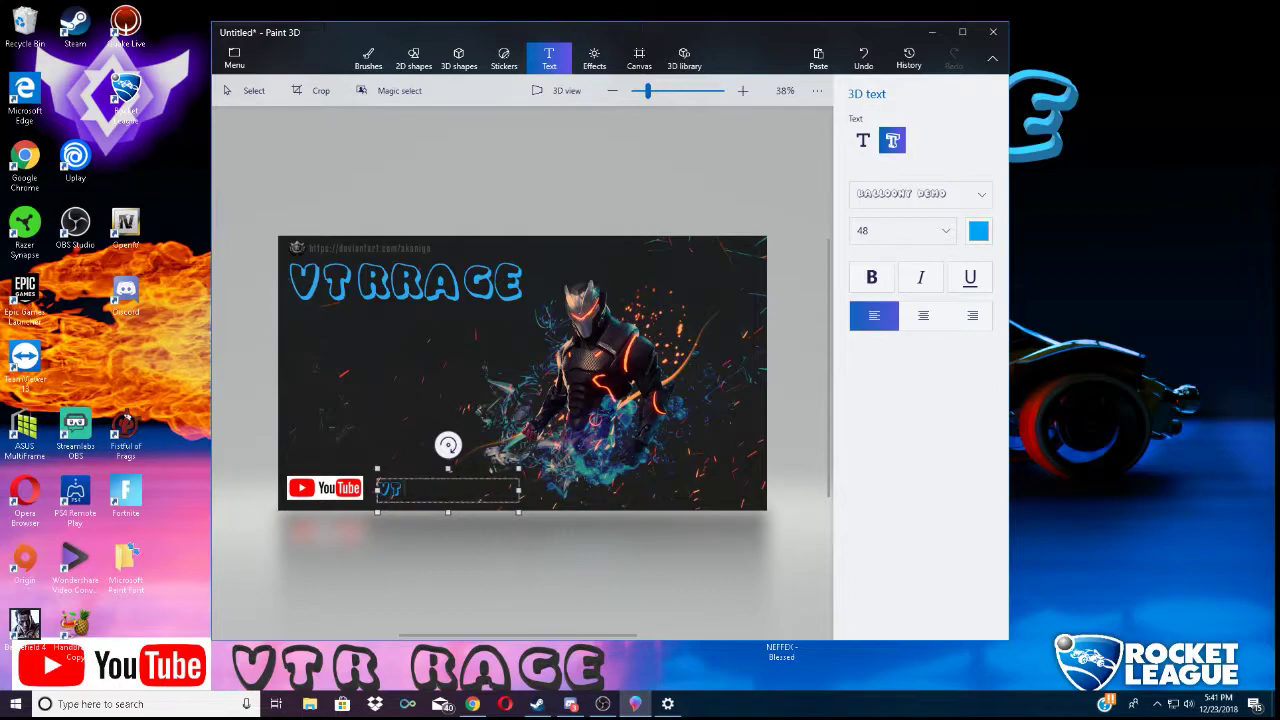
click(555, 484)
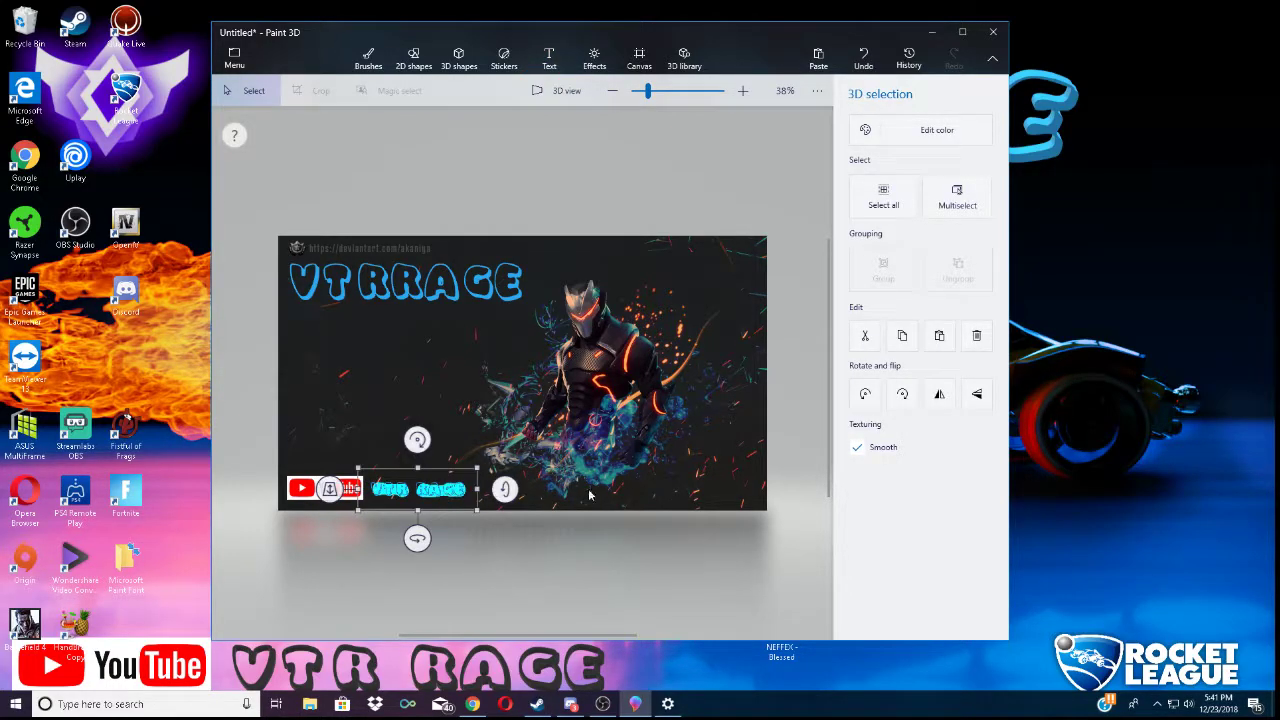
click(681, 486)
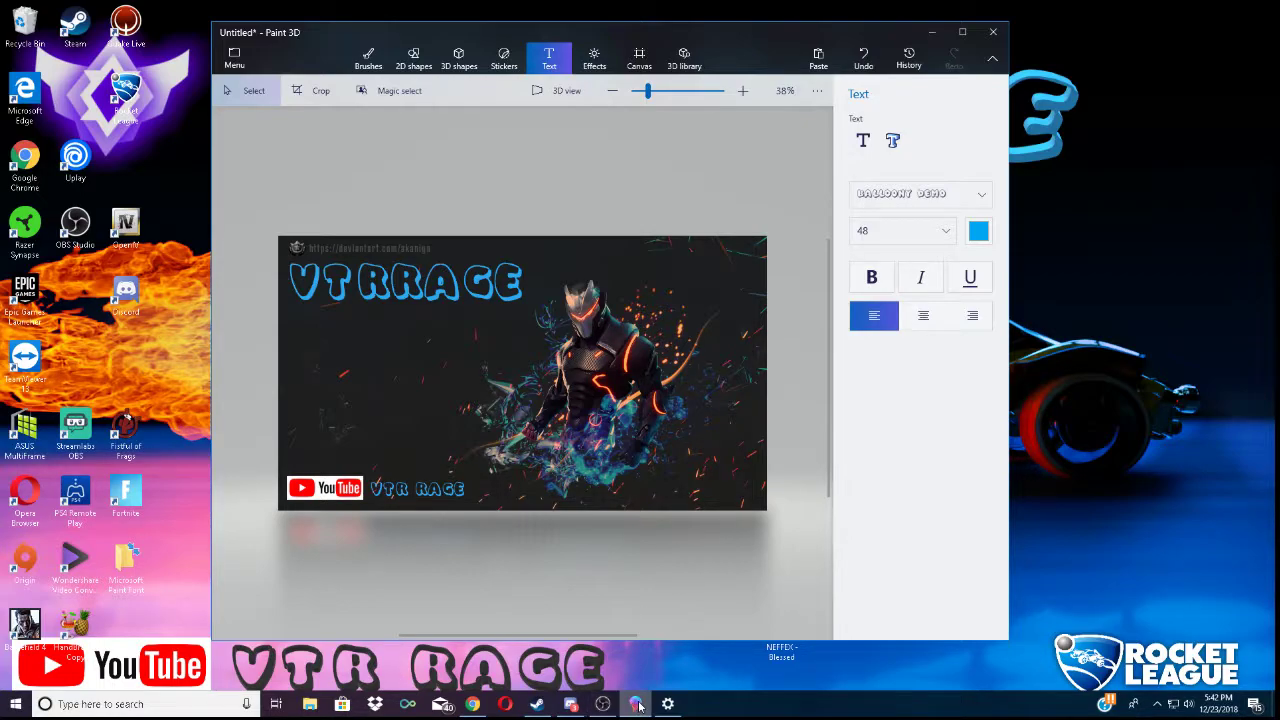
- Return to the Google Images results and open a larger preview of a llama image
click(473, 704)
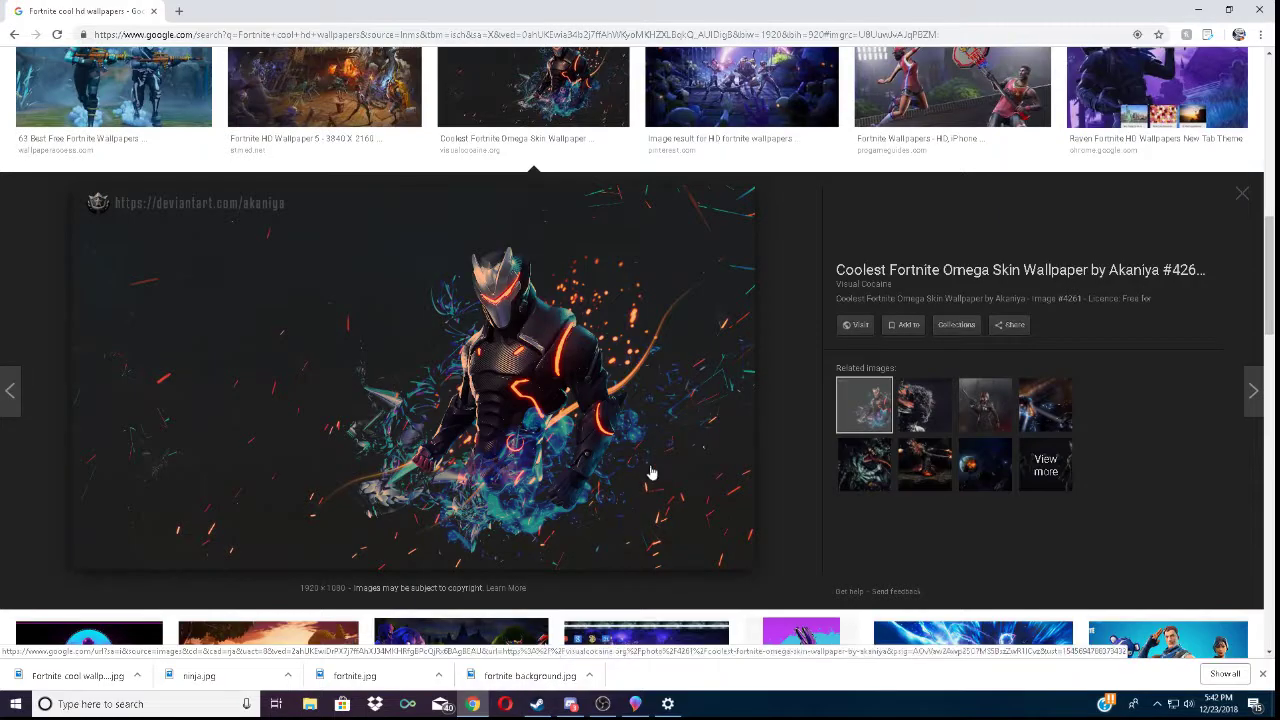
scroll(575, 262, down, 2)
scroll(575, 262, down, 3)
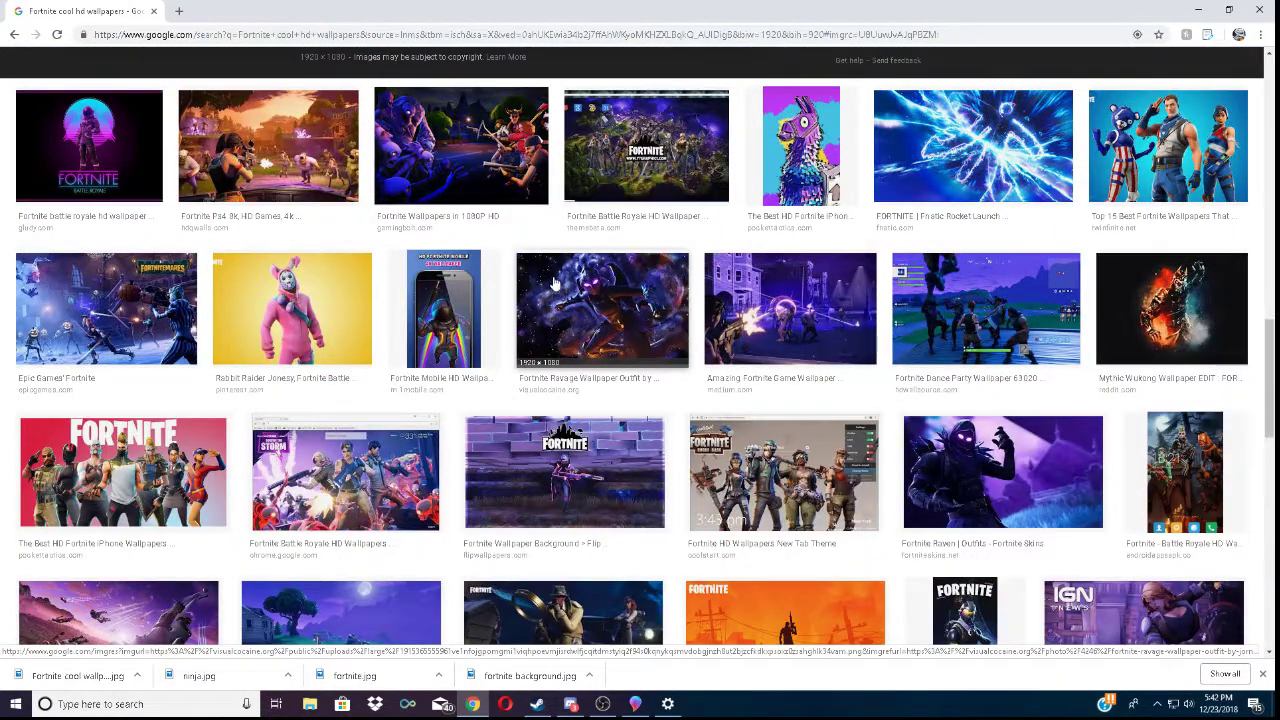
scroll(580, 340, down, 4)
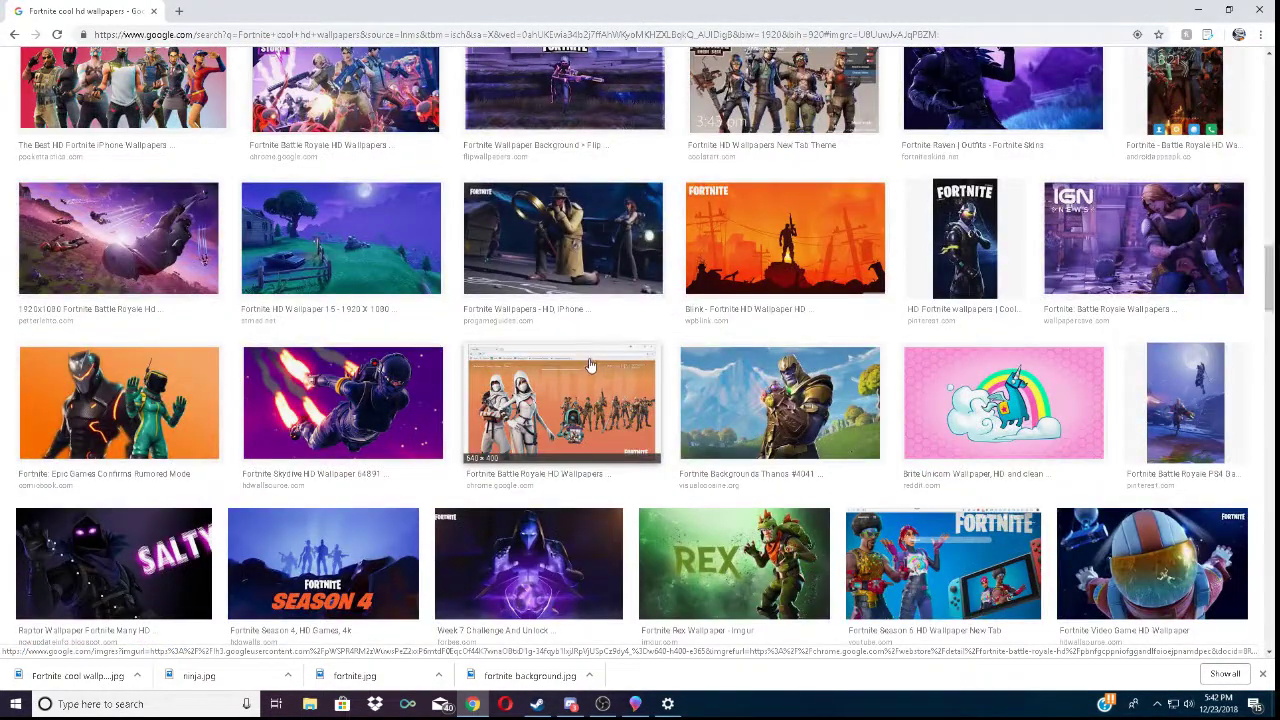
scroll(589, 376, up, 15)
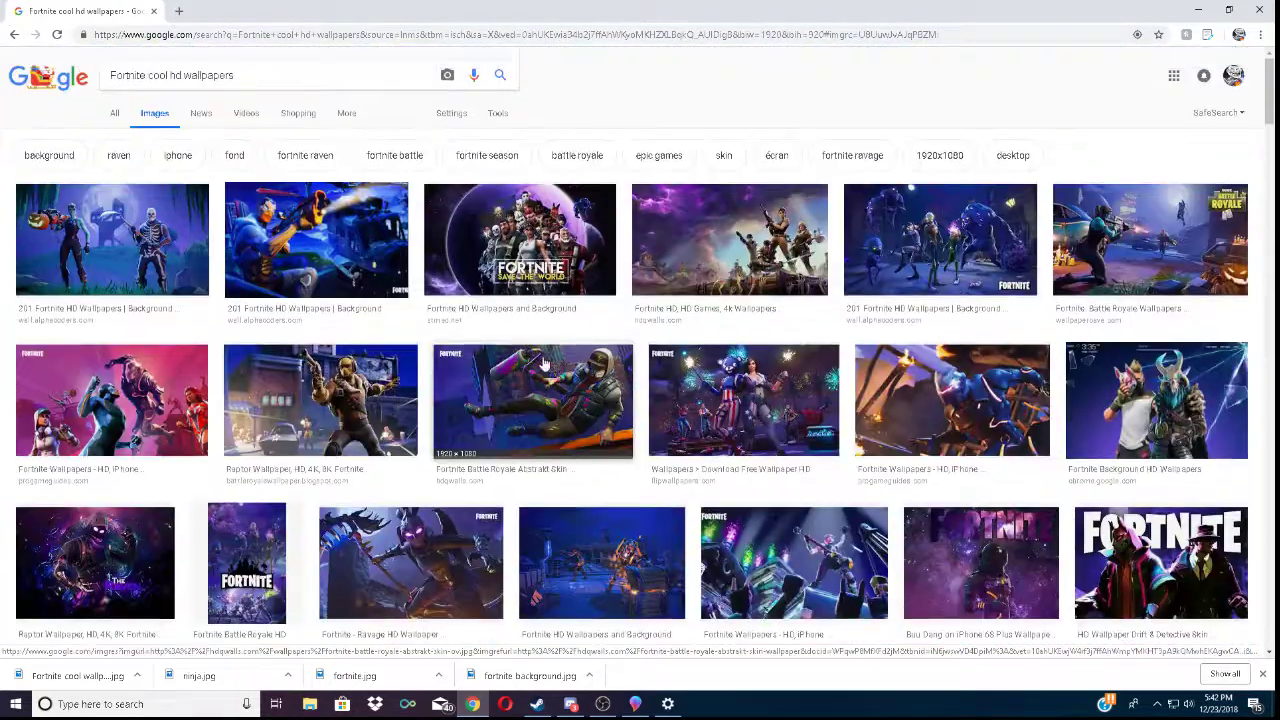
drag(257, 77, 150, 92)
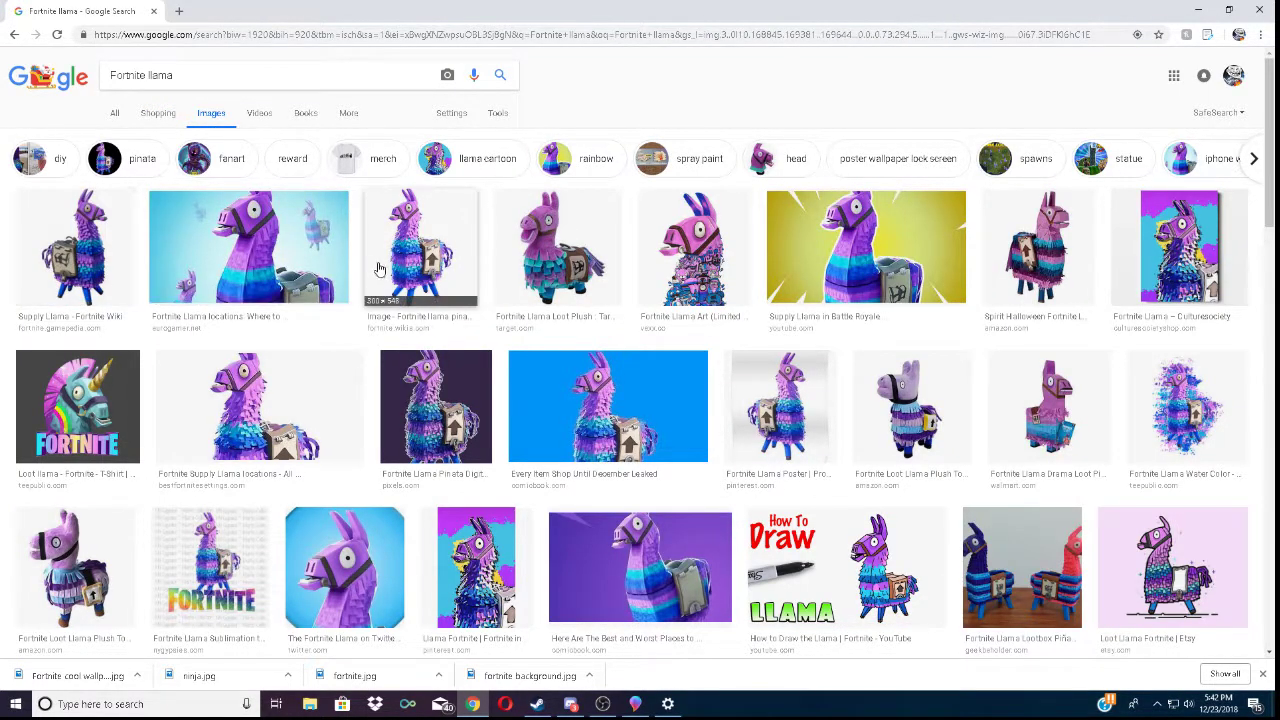
click(447, 262)
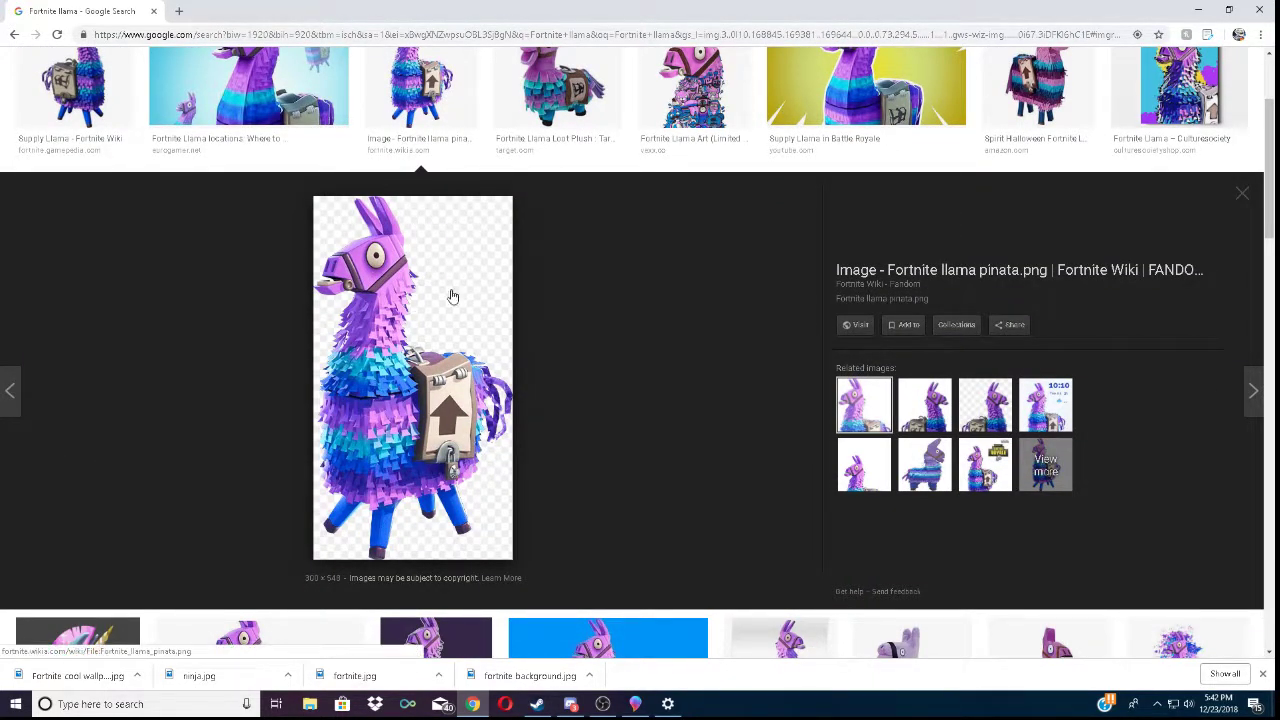
- Compare related Fortnite llama previews, including the DeviantArt painting and Loot Llama image
scroll(971, 263, down, 4)
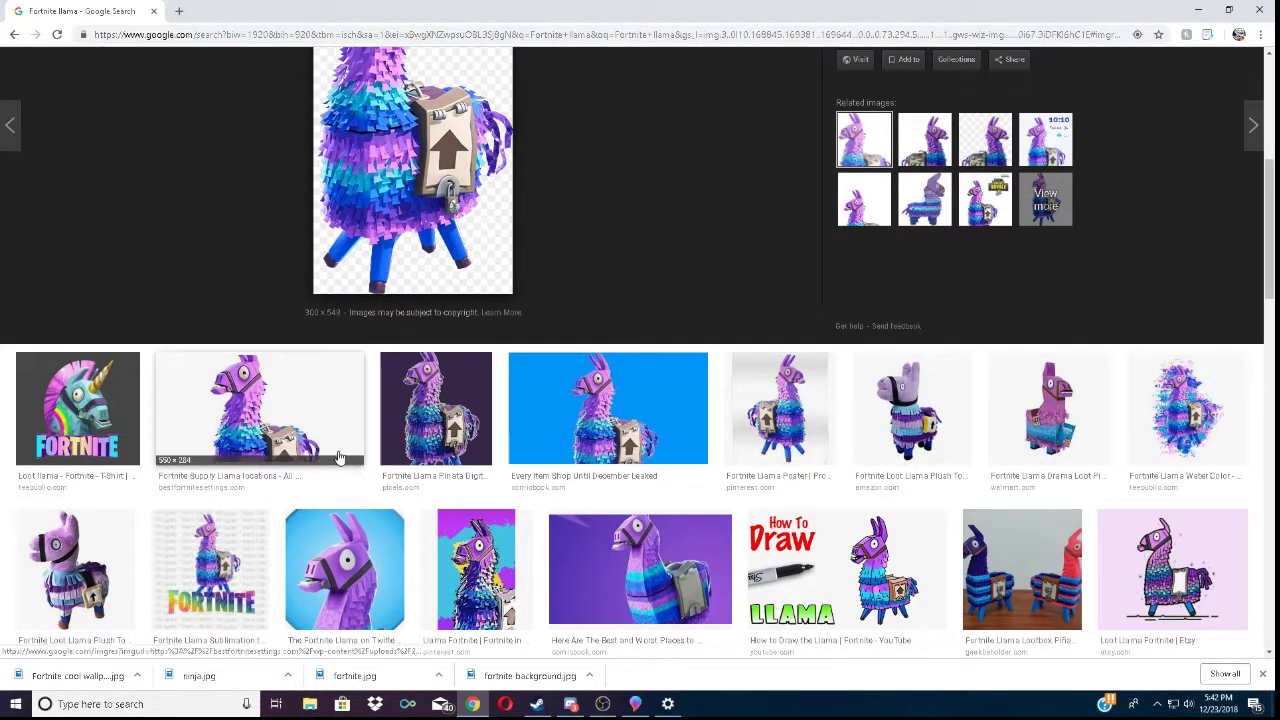
click(283, 432)
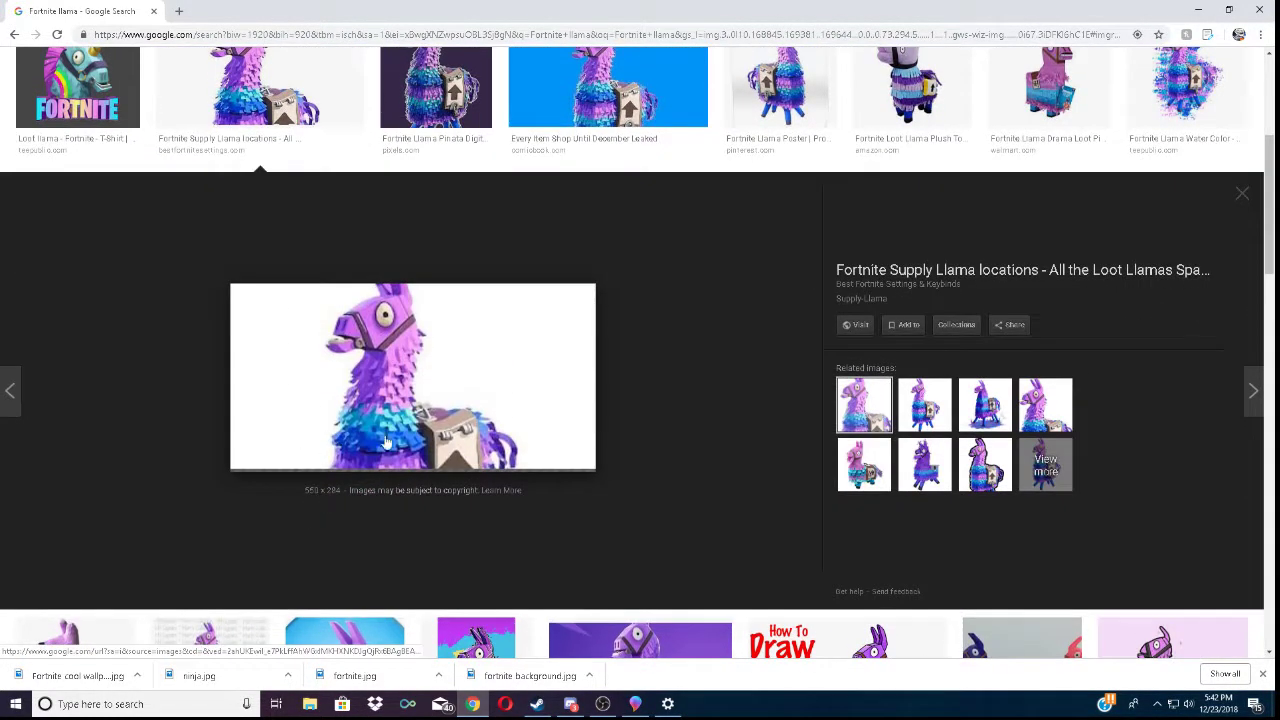
click(926, 412)
click(988, 416)
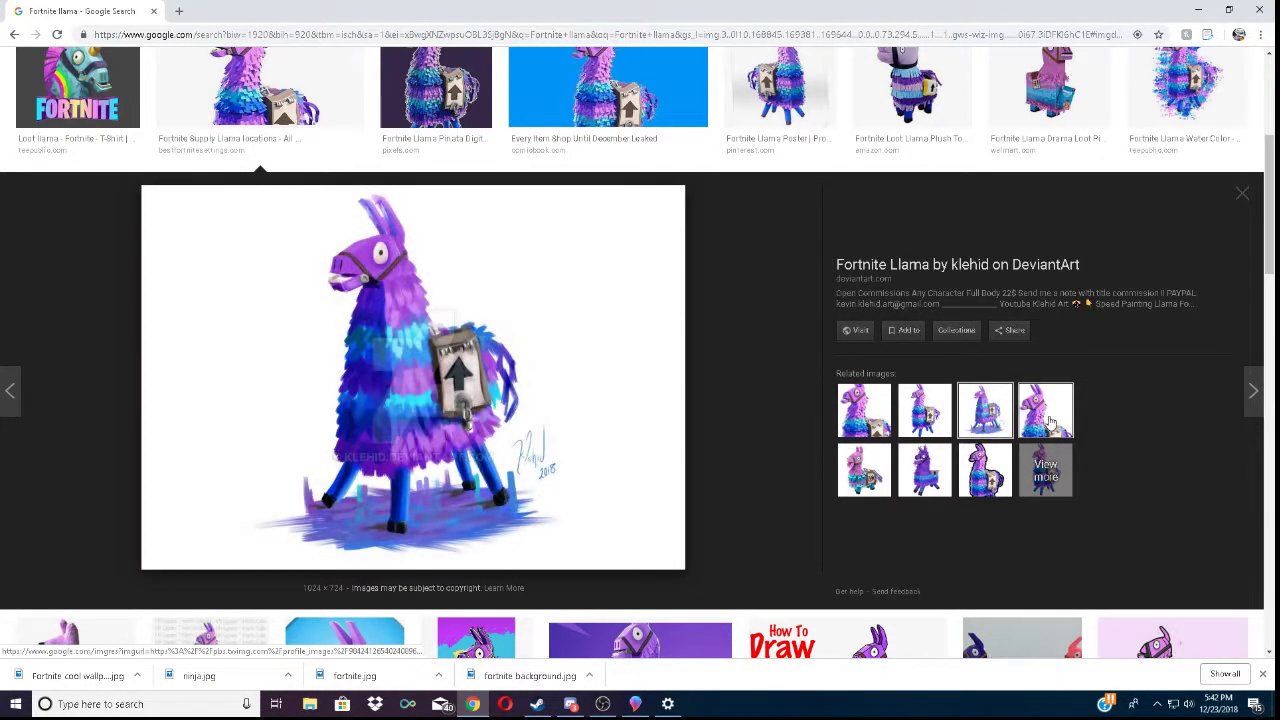
click(1048, 420)
click(985, 470)
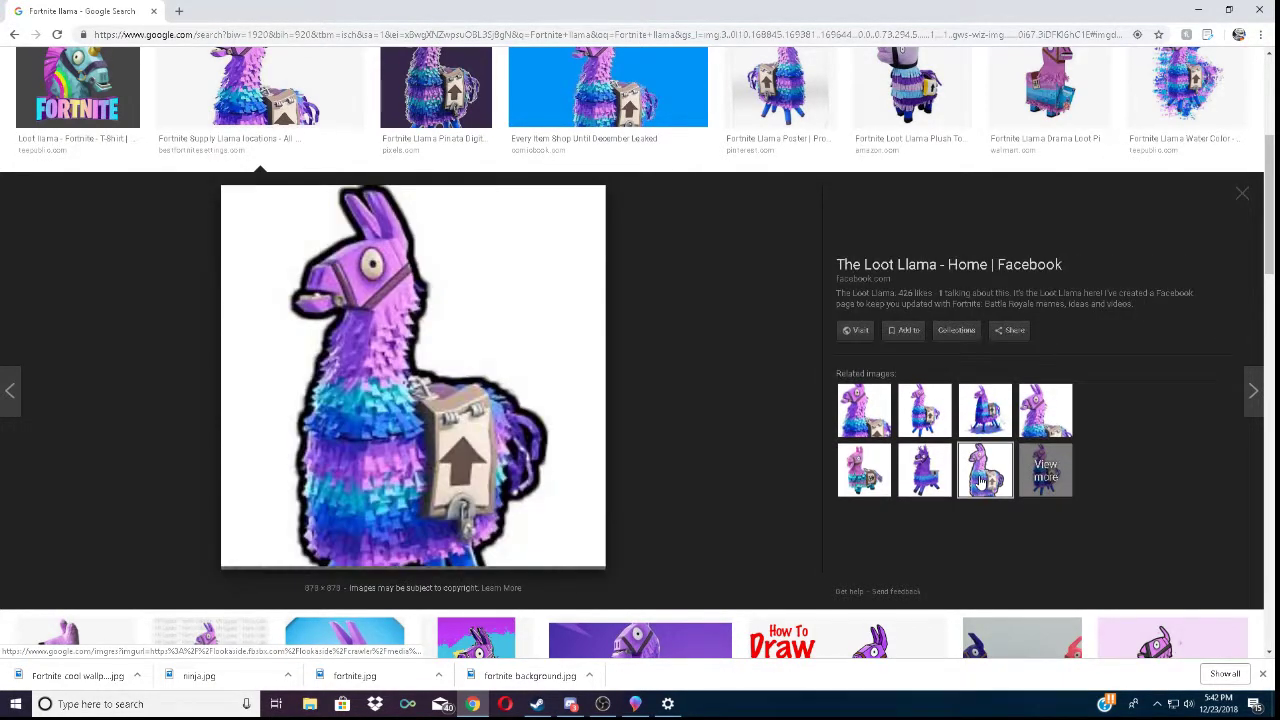
click(982, 424)
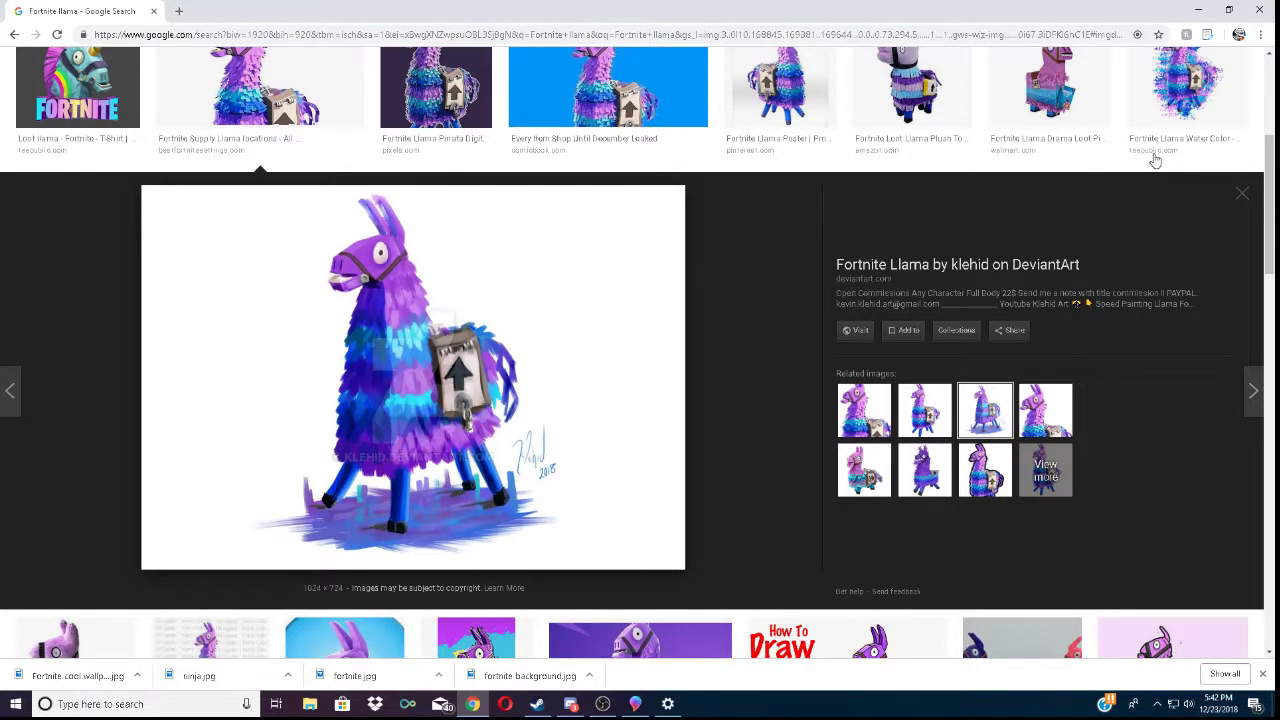
scroll(1160, 165, down, 3)
scroll(858, 440, down, 2)
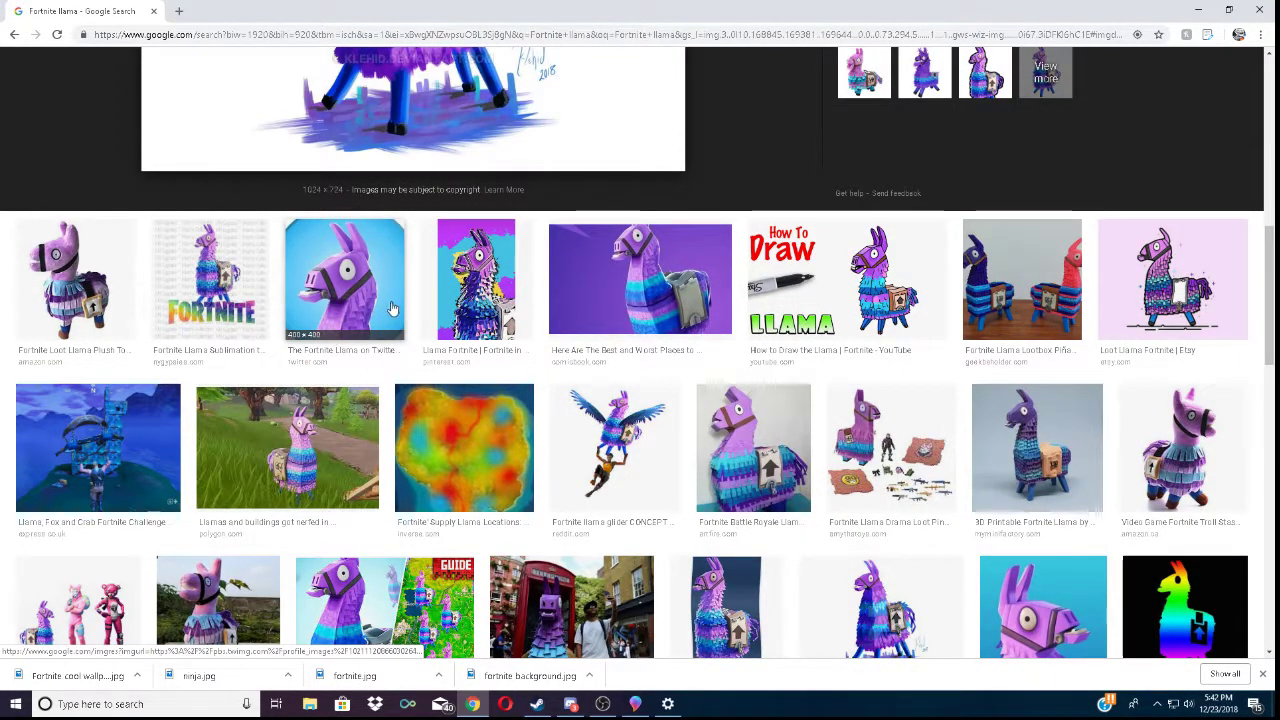
- Save the purple Pinterest llama artwork to the computer as Llama.jpg
click(478, 288)
right_click(458, 436)
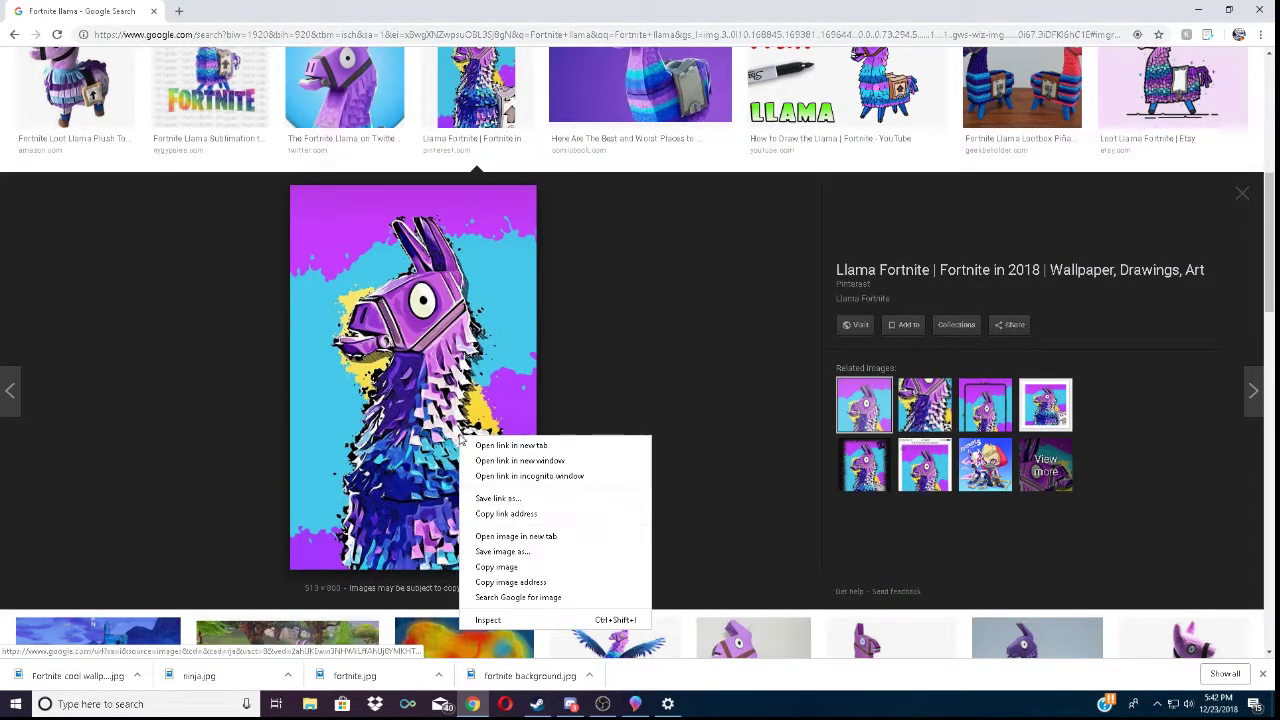
click(511, 552)
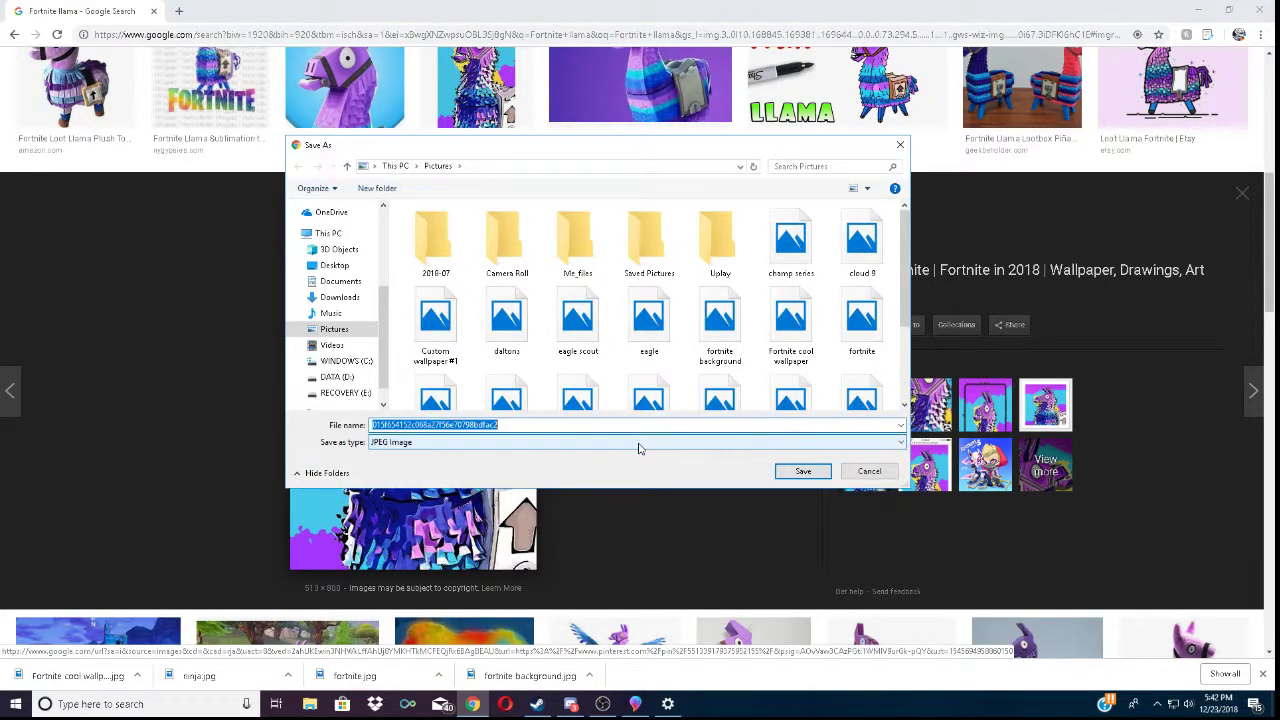
key(BackSpace)
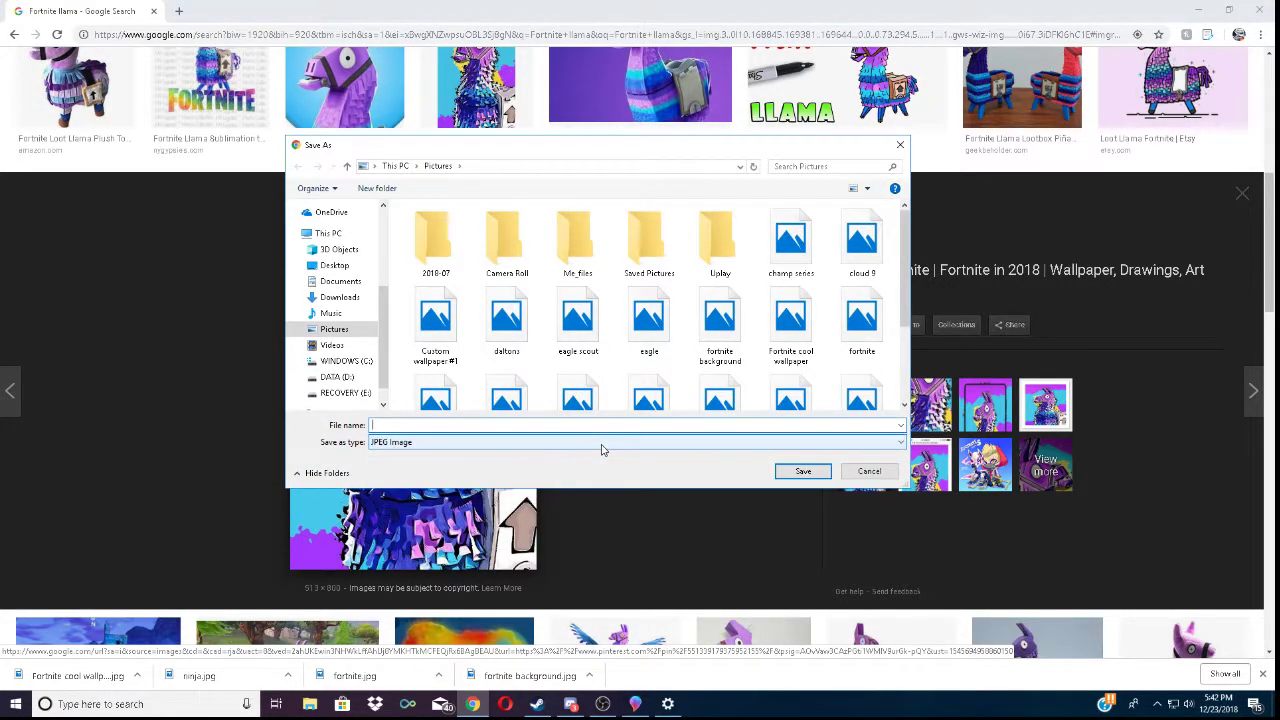
key(Return)
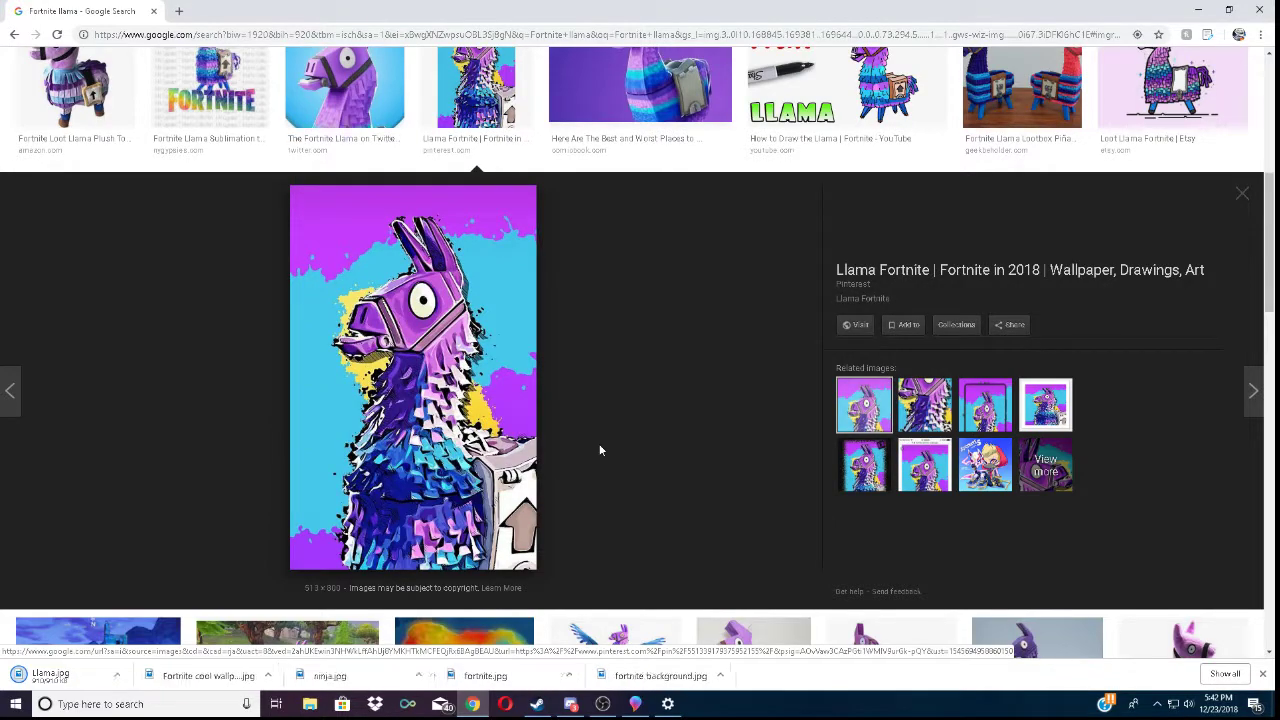
- Add the Llama picture as a custom sticker and stamp it in the bottom-right corner
click(1199, 17)
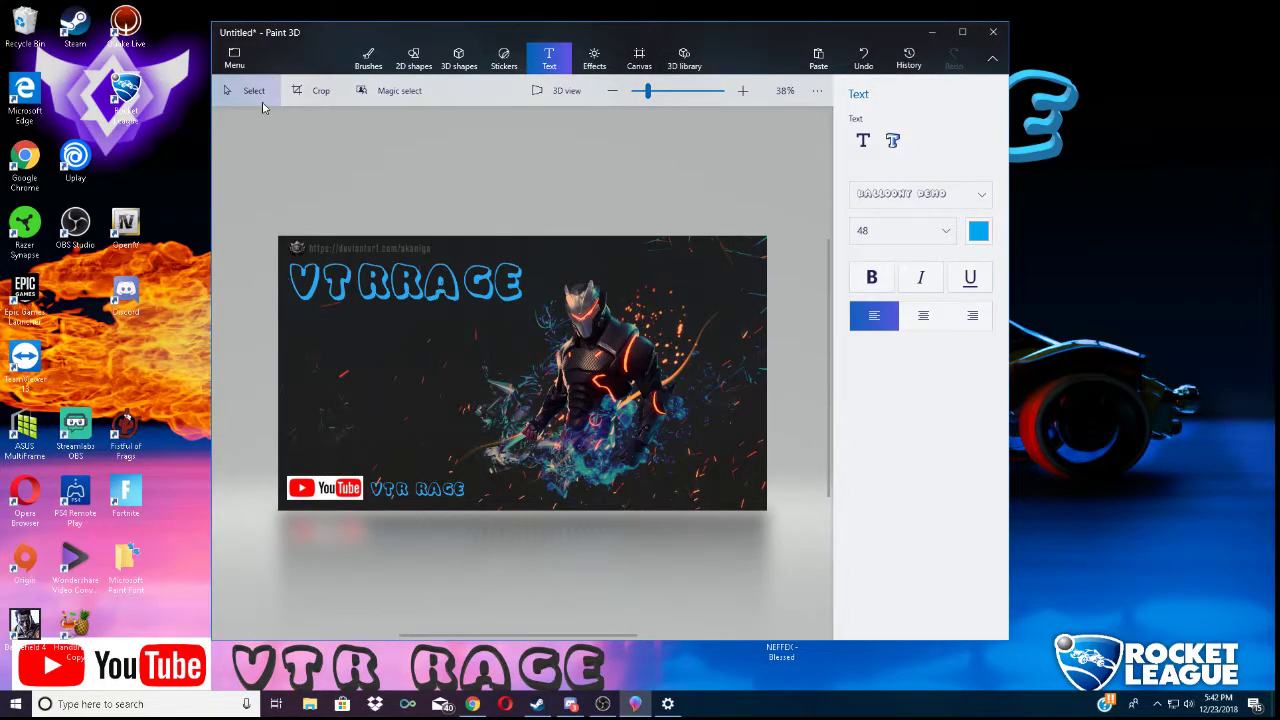
click(503, 58)
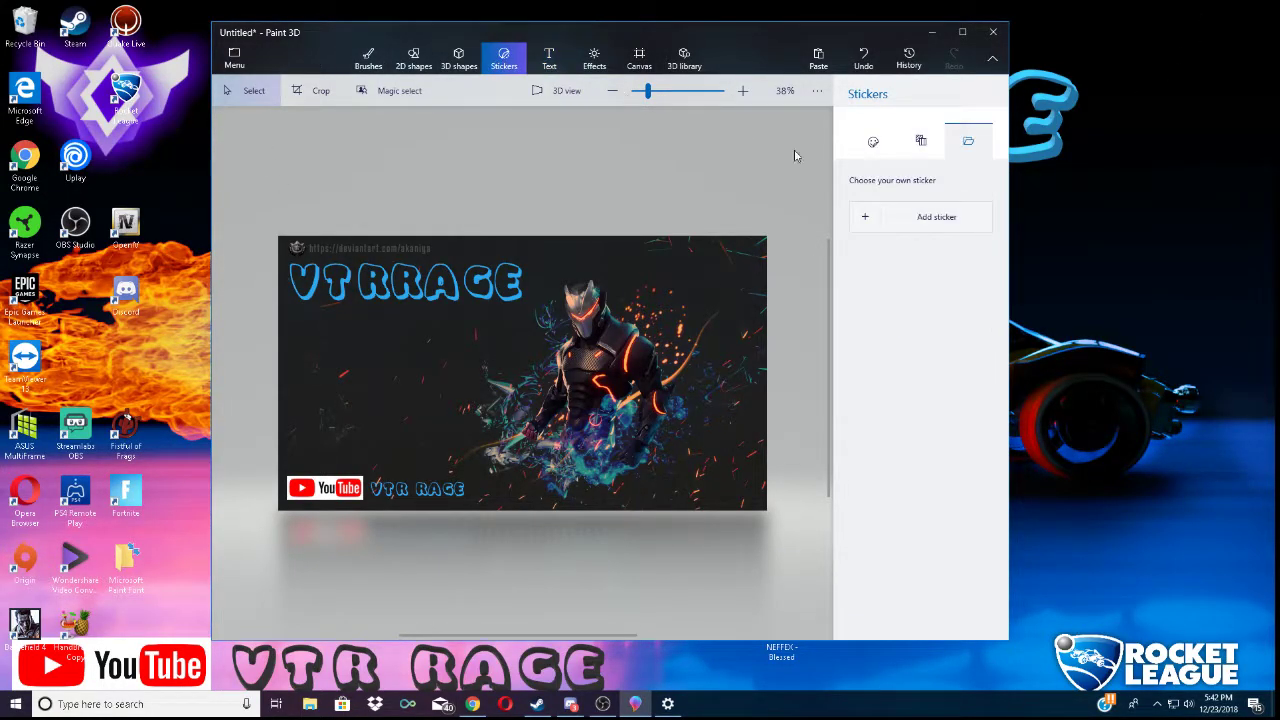
click(922, 219)
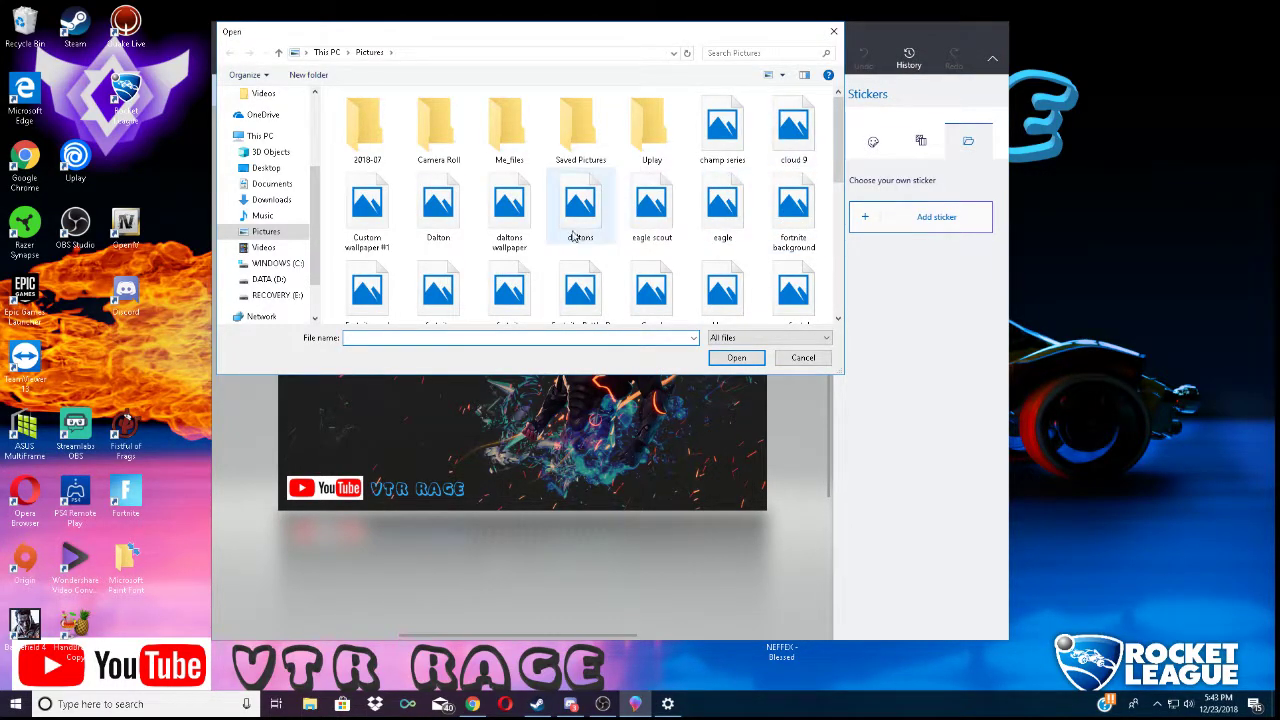
scroll(575, 236, down, 2)
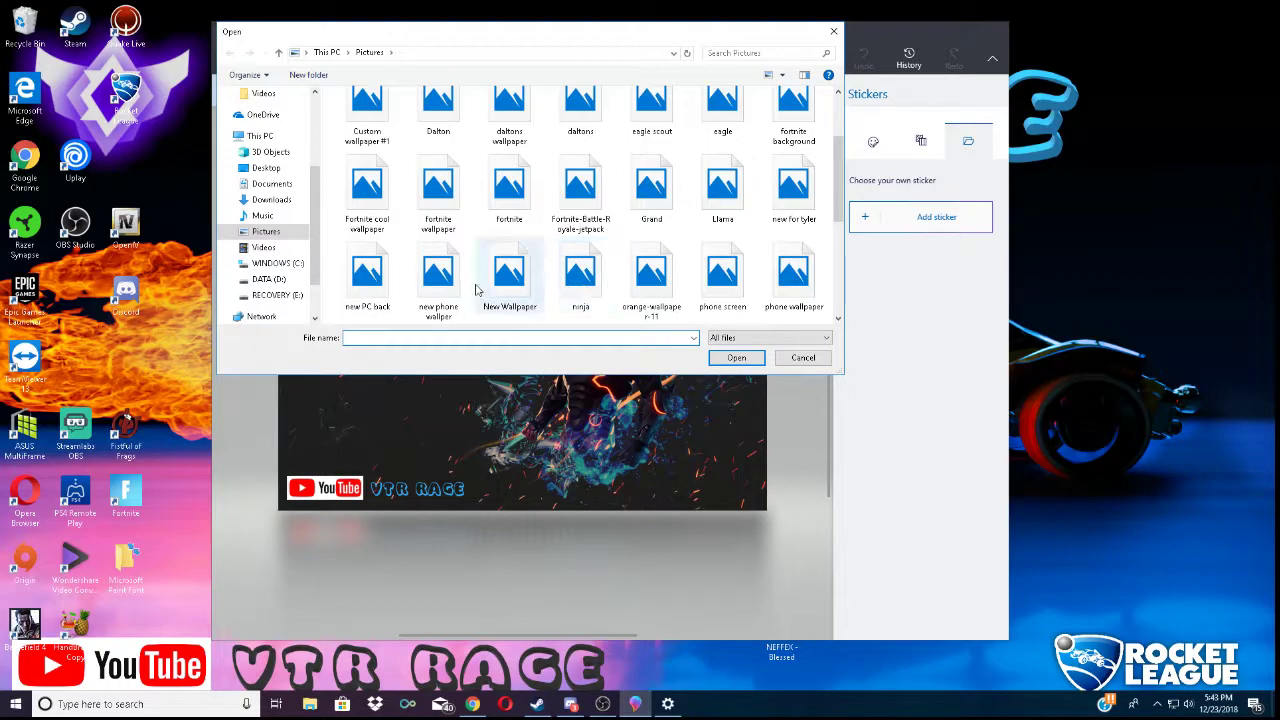
click(722, 190)
click(736, 357)
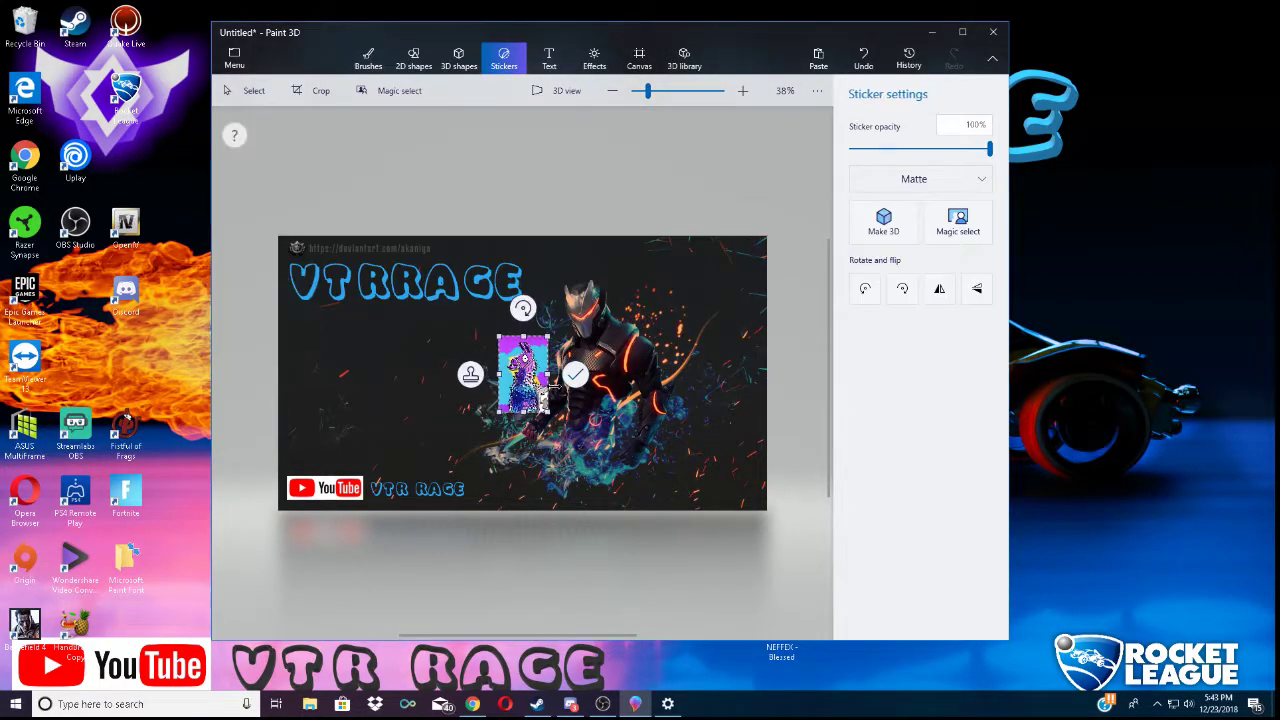
drag(531, 378, 735, 470)
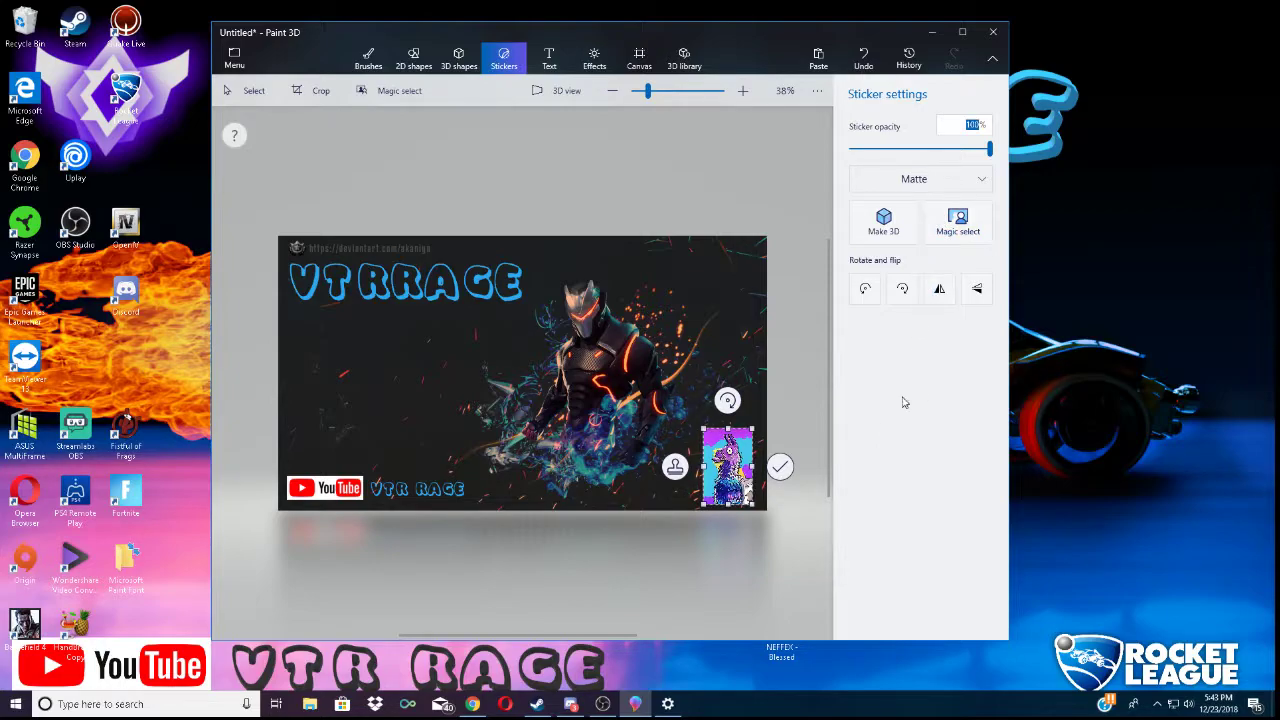
click(675, 299)
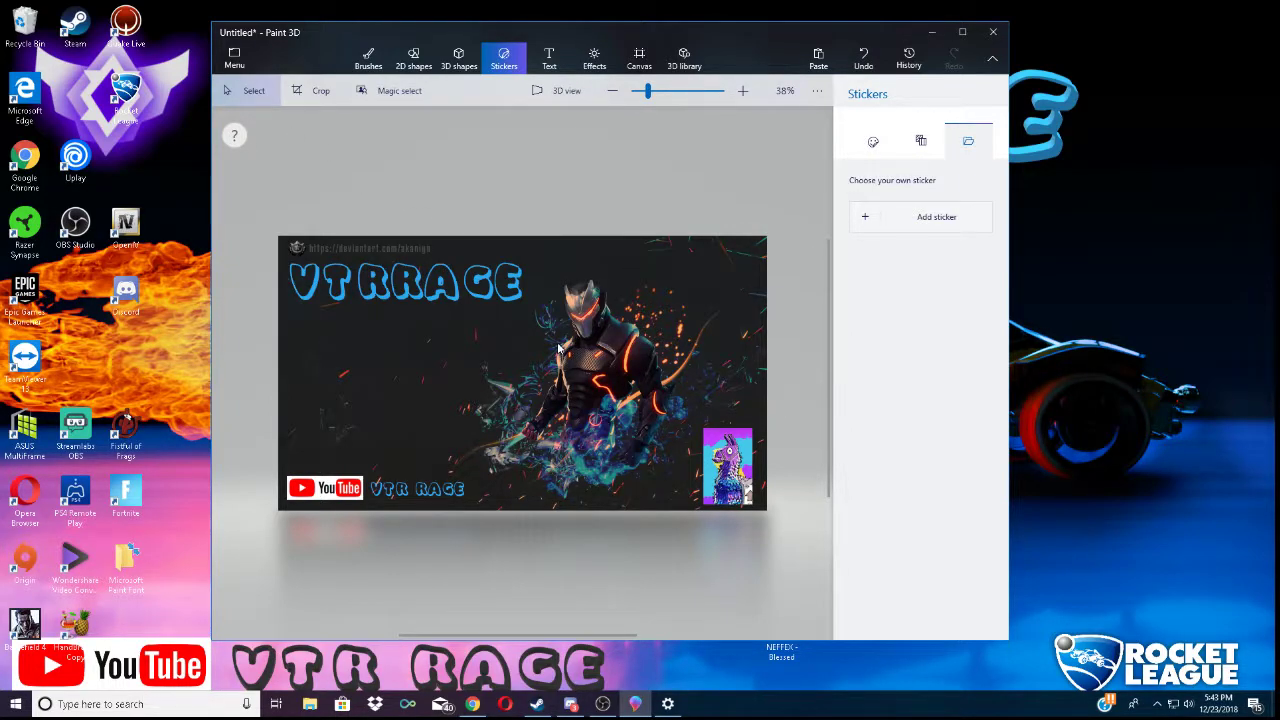
- Save a copy of the wallpaper as a PNG image named New fortnite wallpaper in Pictures
click(234, 58)
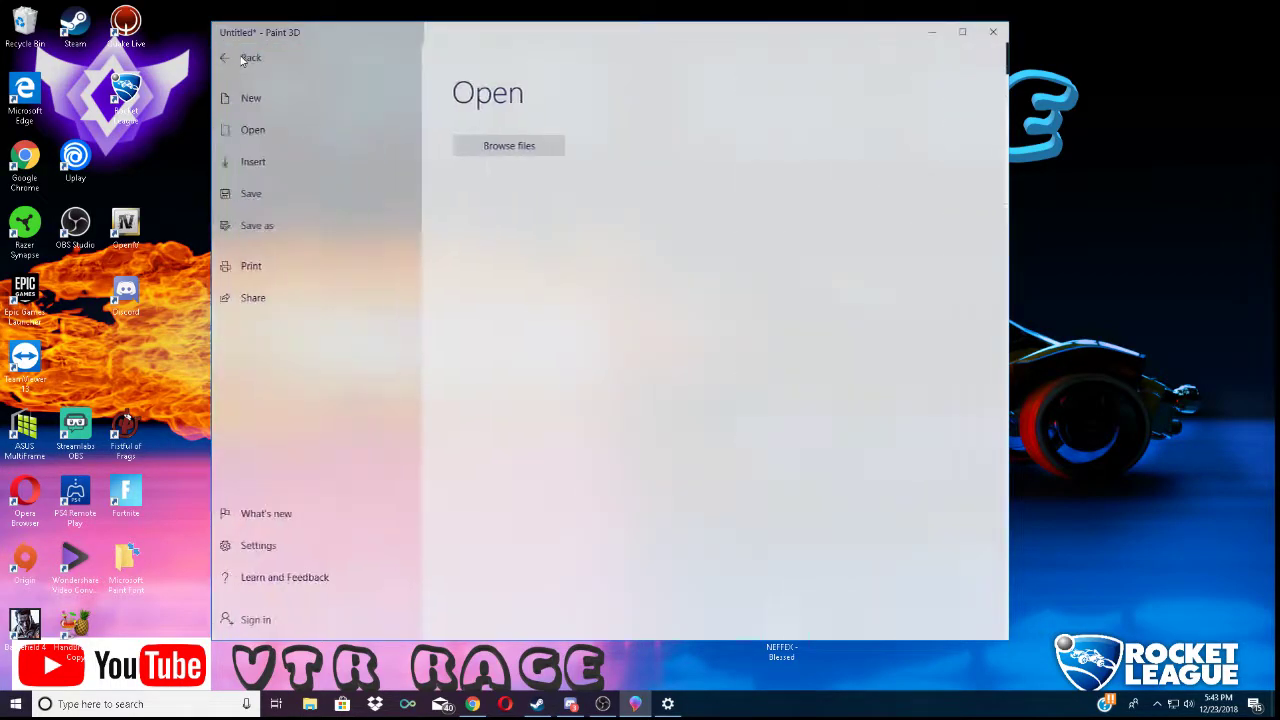
click(268, 194)
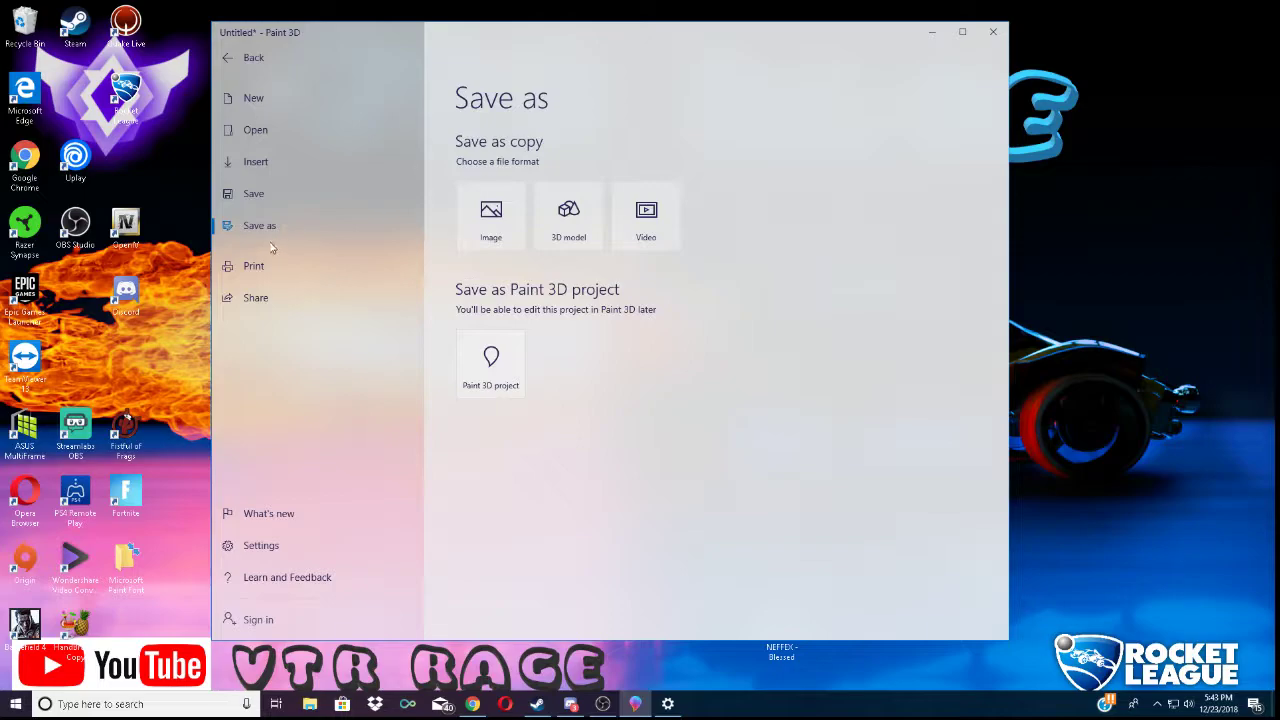
click(481, 222)
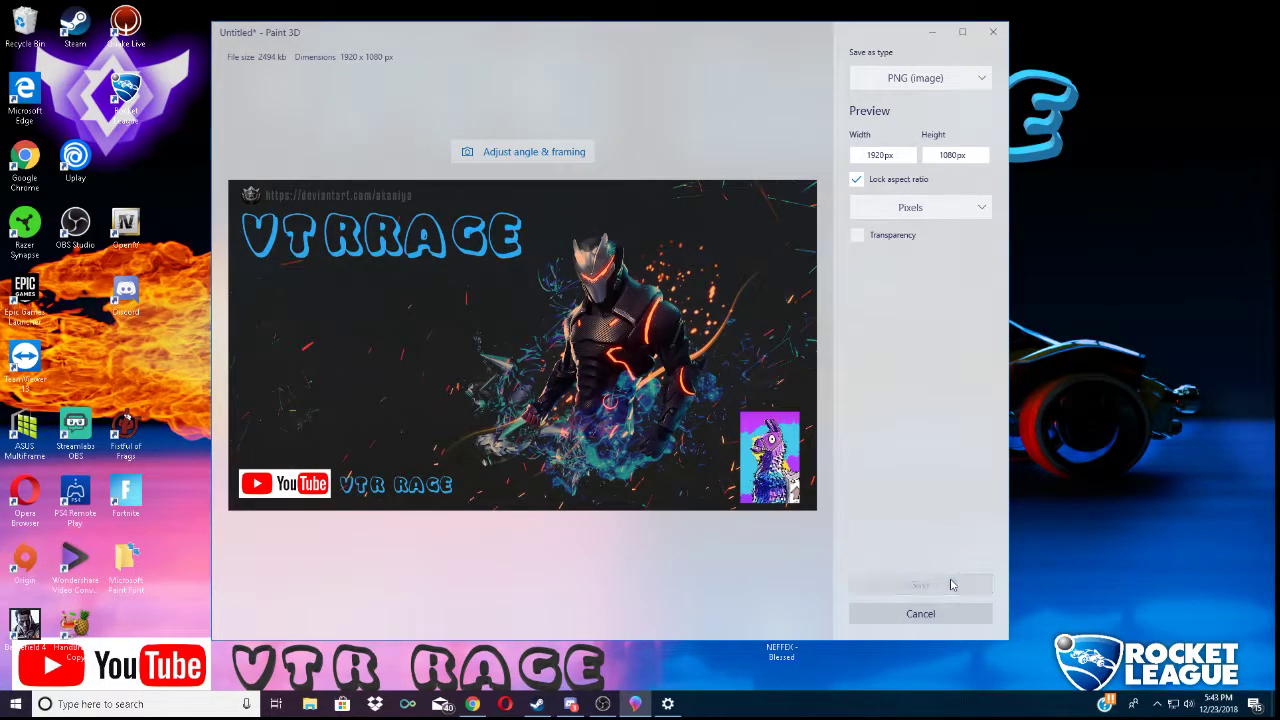
click(980, 584)
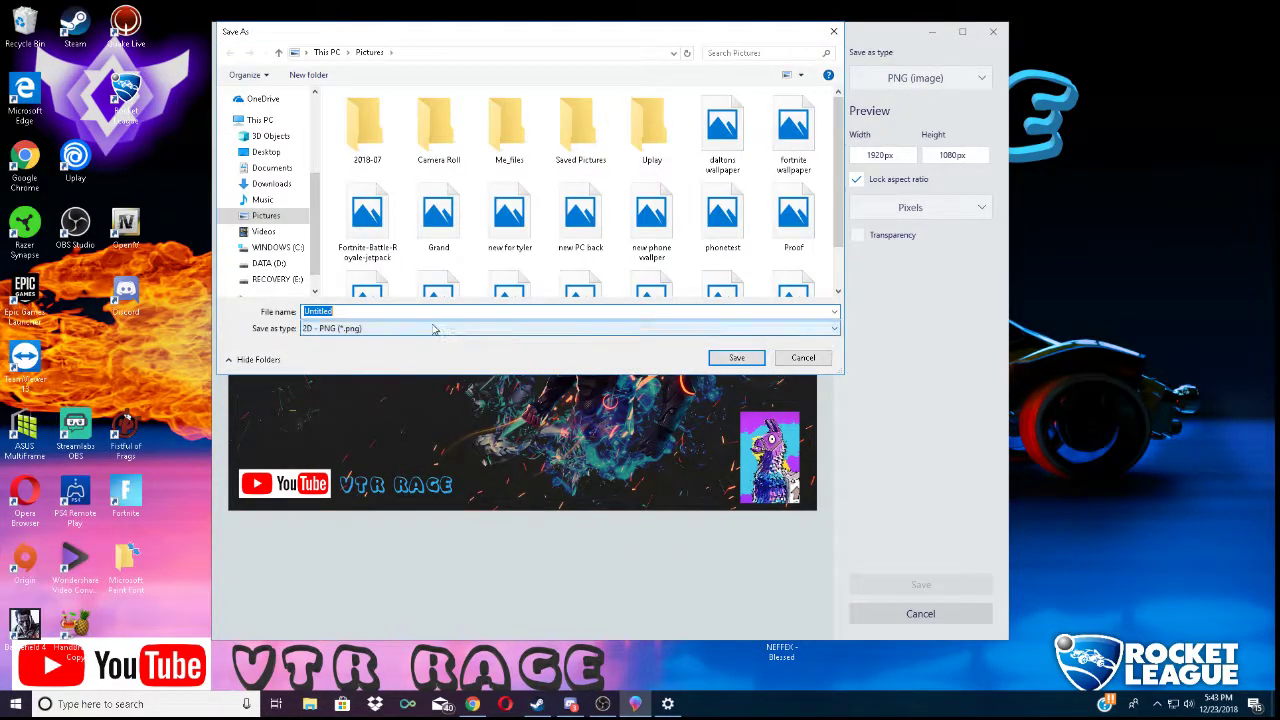
text(New fortnite wallpaper)
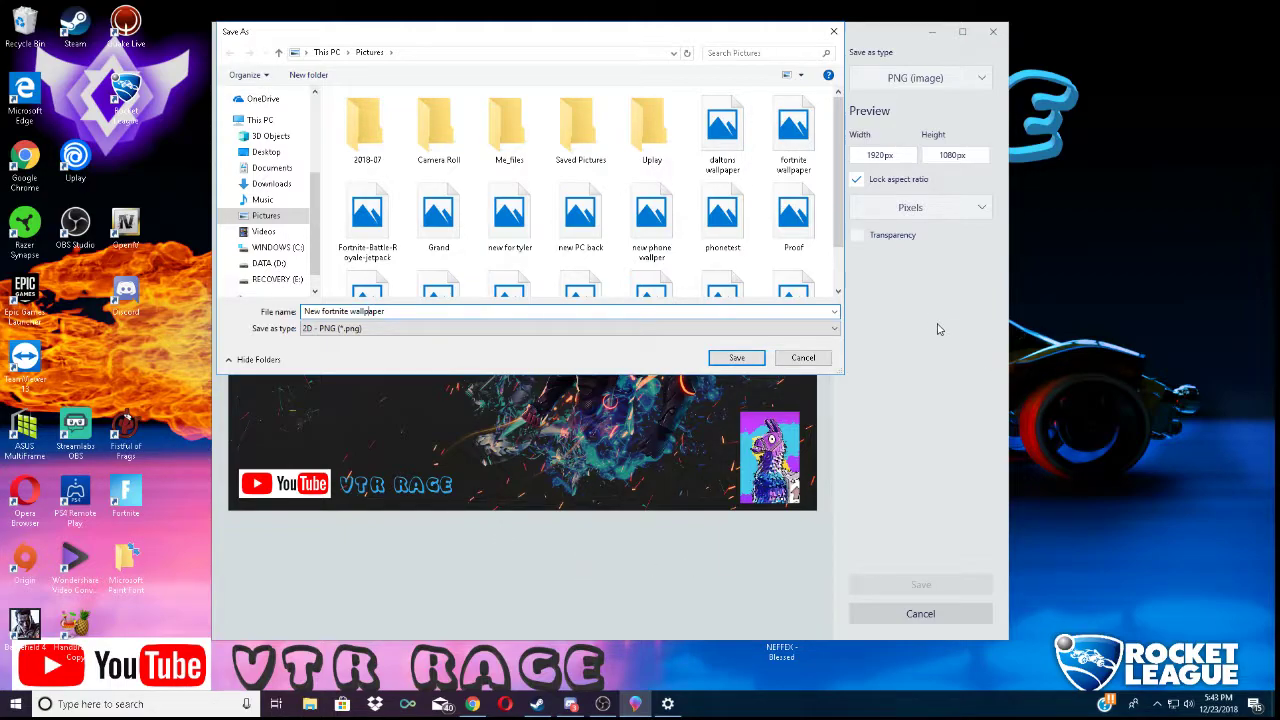
click(742, 358)
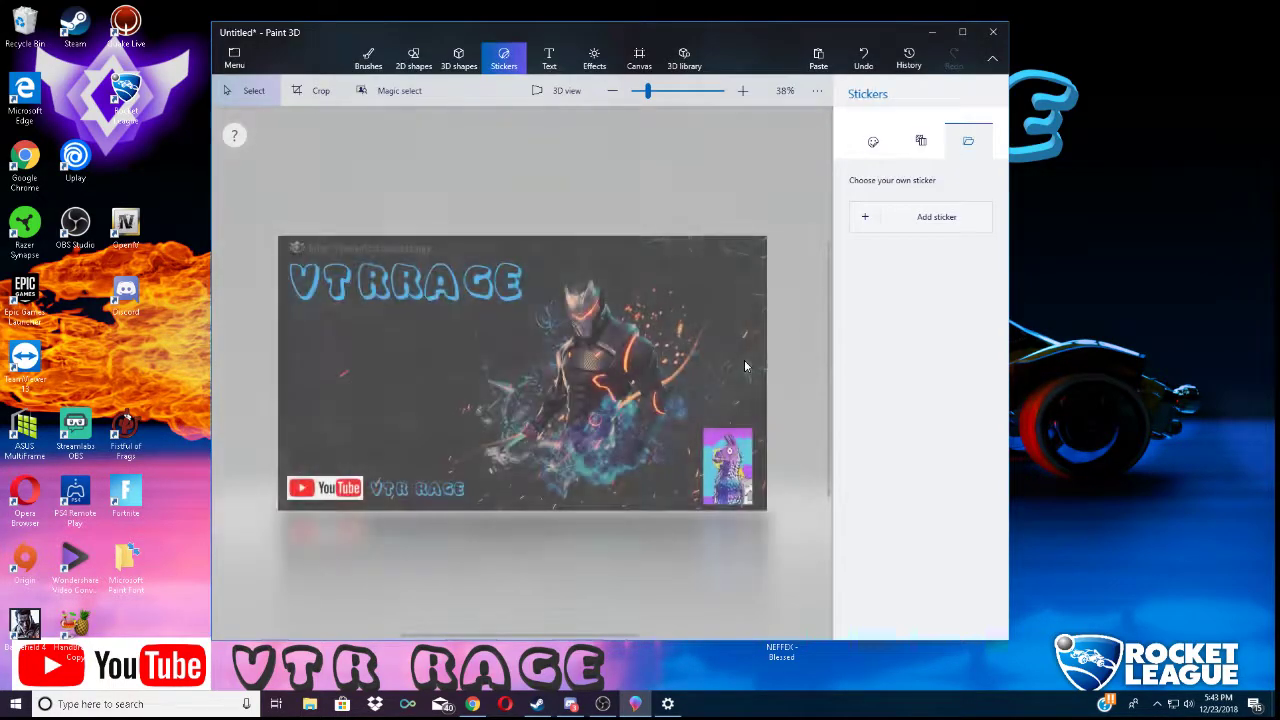
- Choose New fortnite wallpaper as the desktop background picture in Personalize settings
click(932, 32)
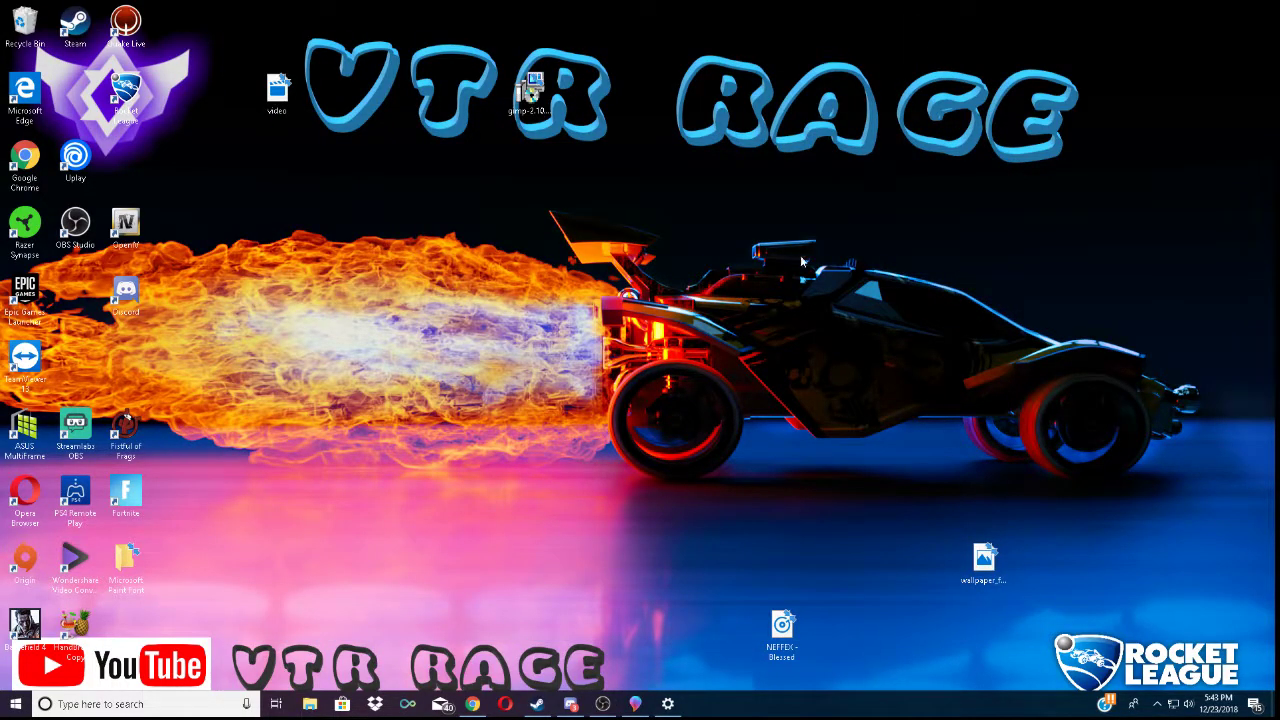
right_click(512, 470)
click(565, 608)
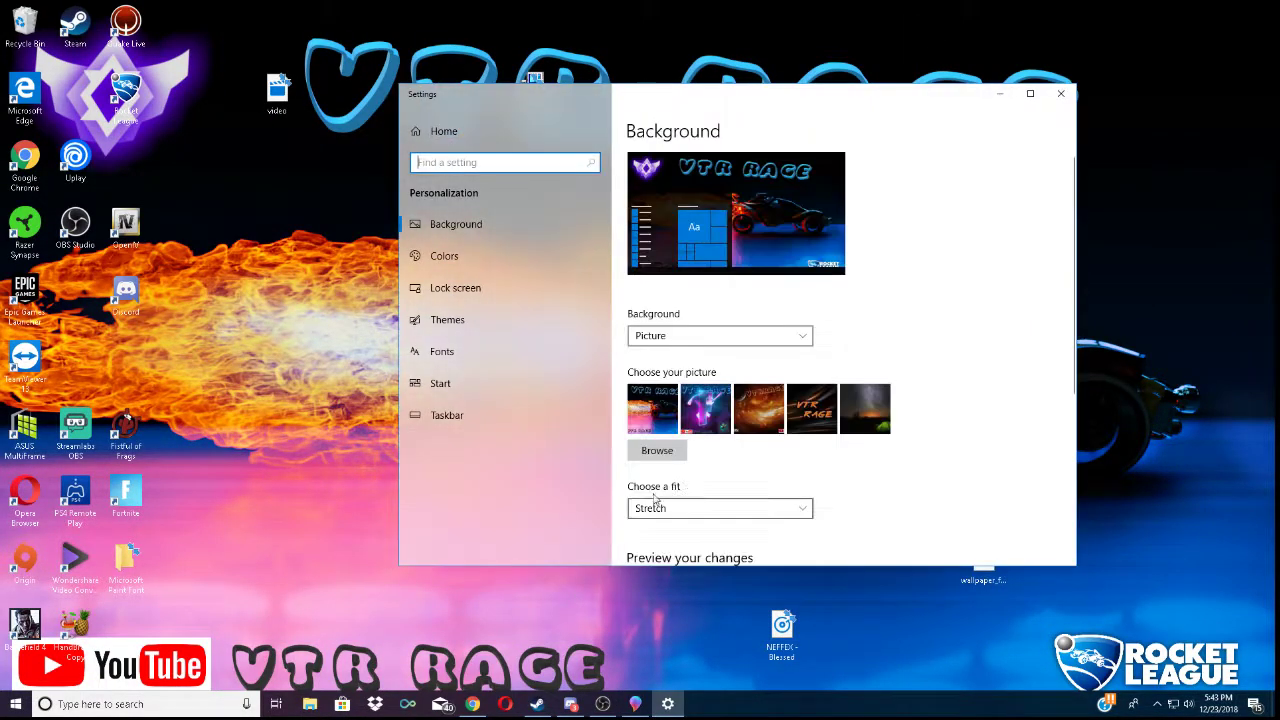
click(678, 451)
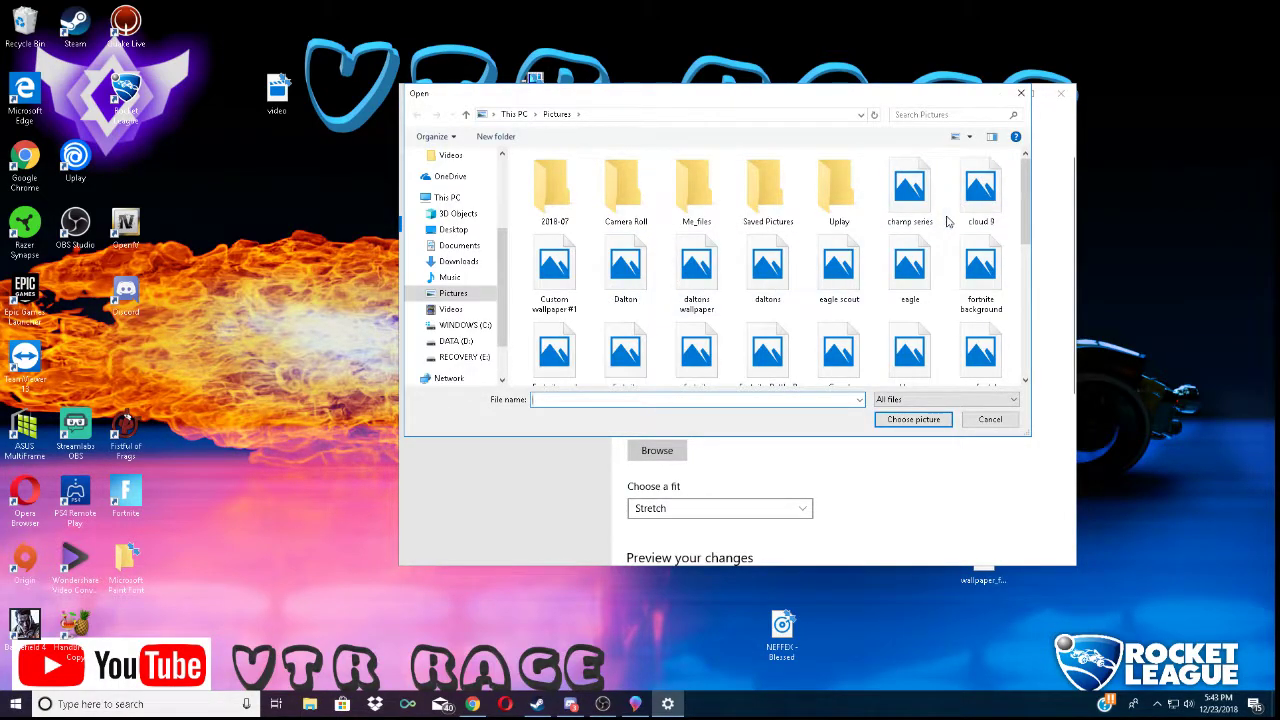
scroll(929, 277, down, 1)
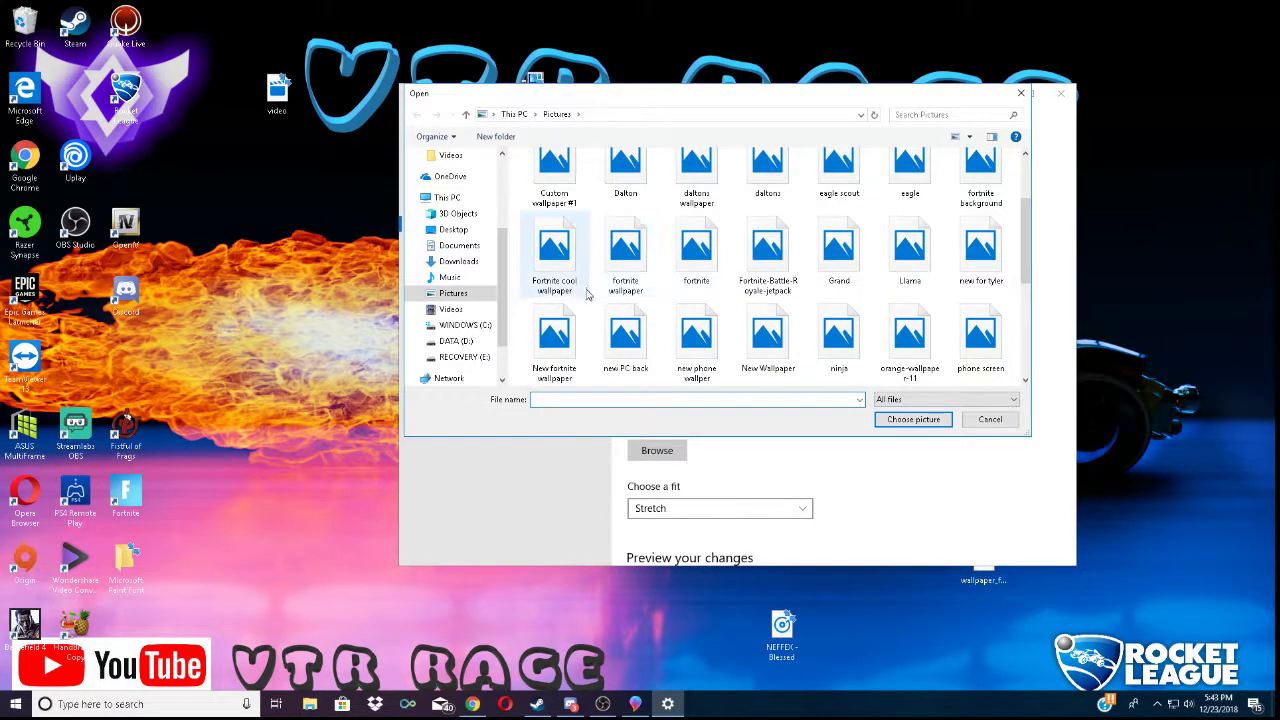
click(566, 350)
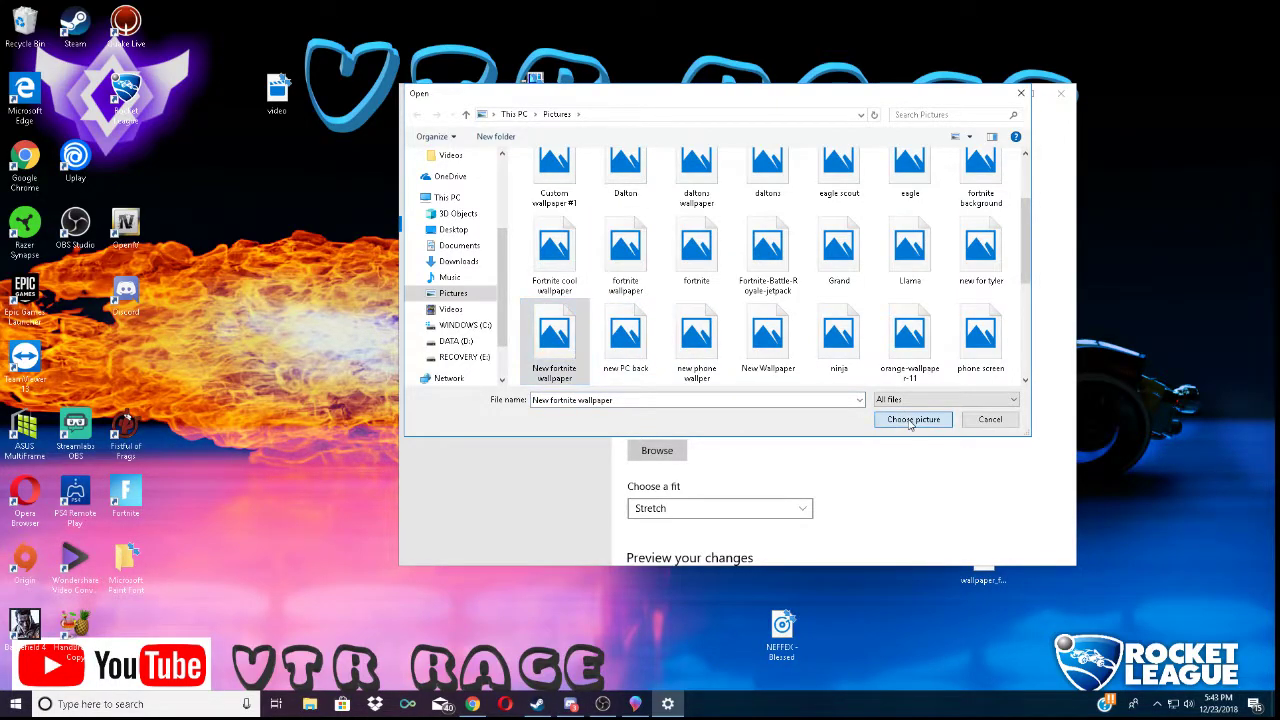
click(912, 419)
click(999, 95)
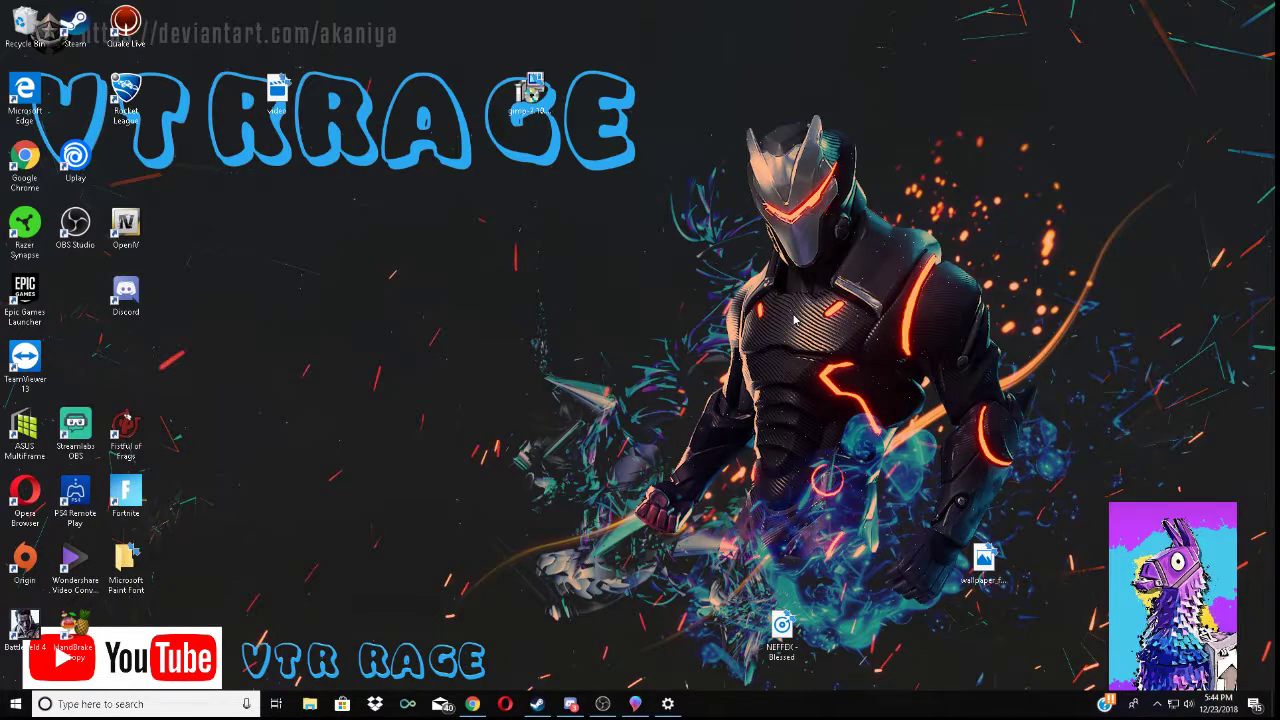
- Restore the OBS Studio window from the taskbar
click(603, 703)
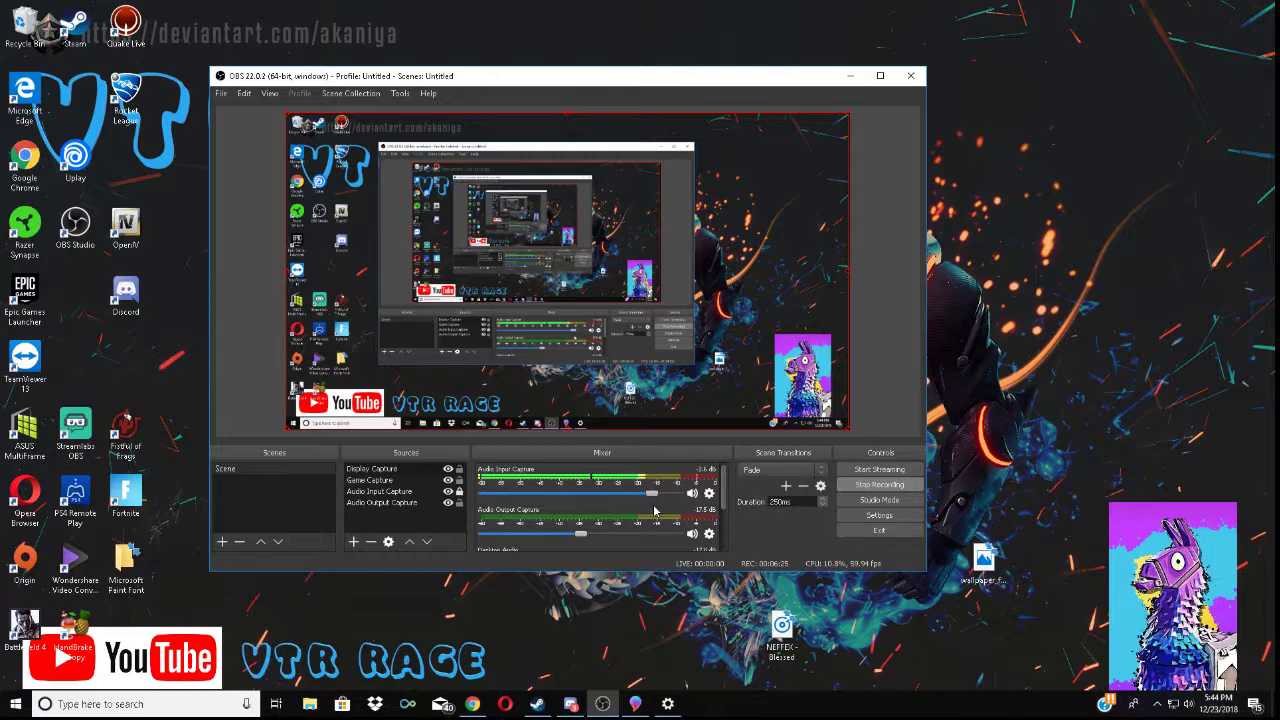